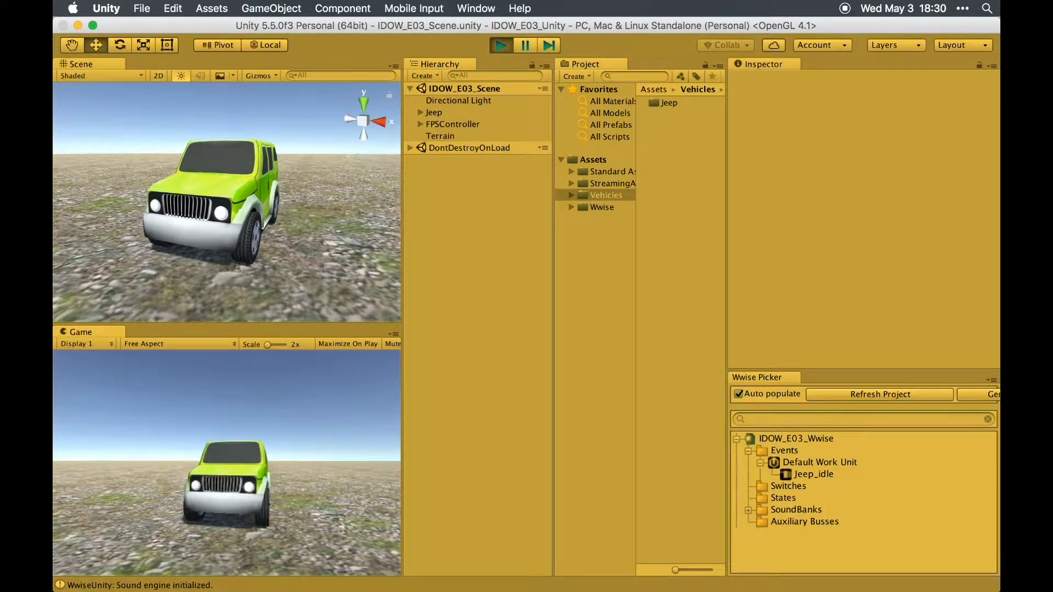
# - Stop play mode in the Unity scene and switch to the Wwise project
pyautogui.press('super+p')
pyautogui.press('super+Tab')
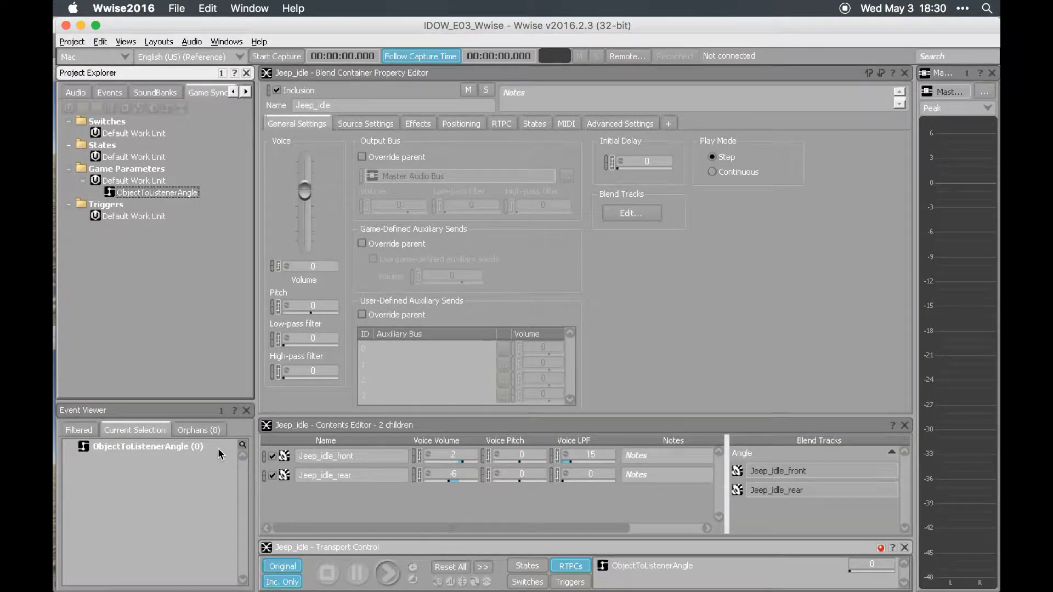
pyautogui.press('super+Tab')
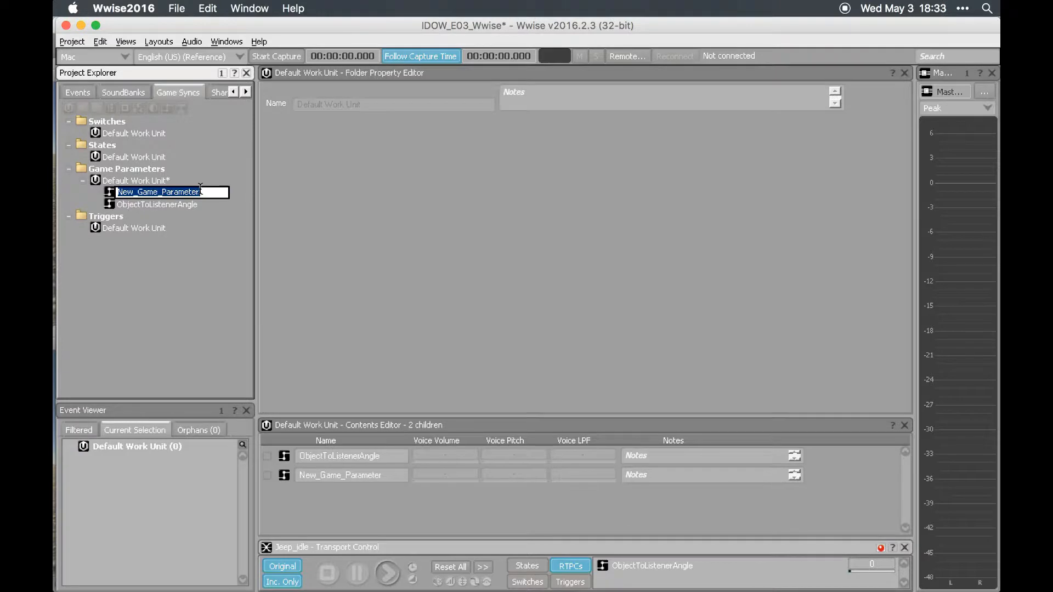
# - Name the new game parameter Azimuth and add a second one named Elevation in the same Default Work Unit
pyautogui.write('A')
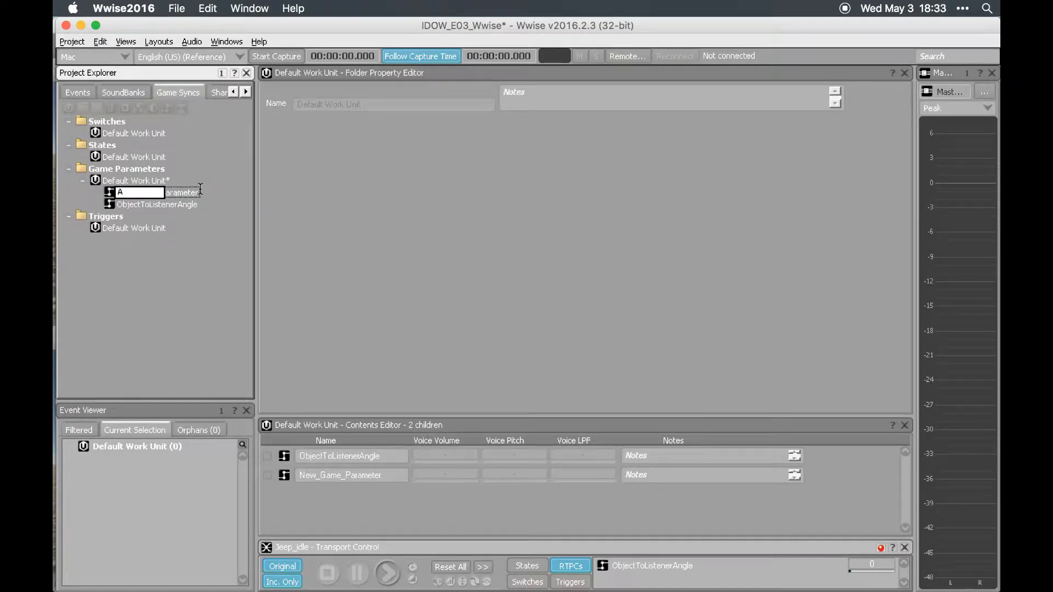
pyautogui.write('zimuth')
pyautogui.press('Return')
pyautogui.click(133, 179)
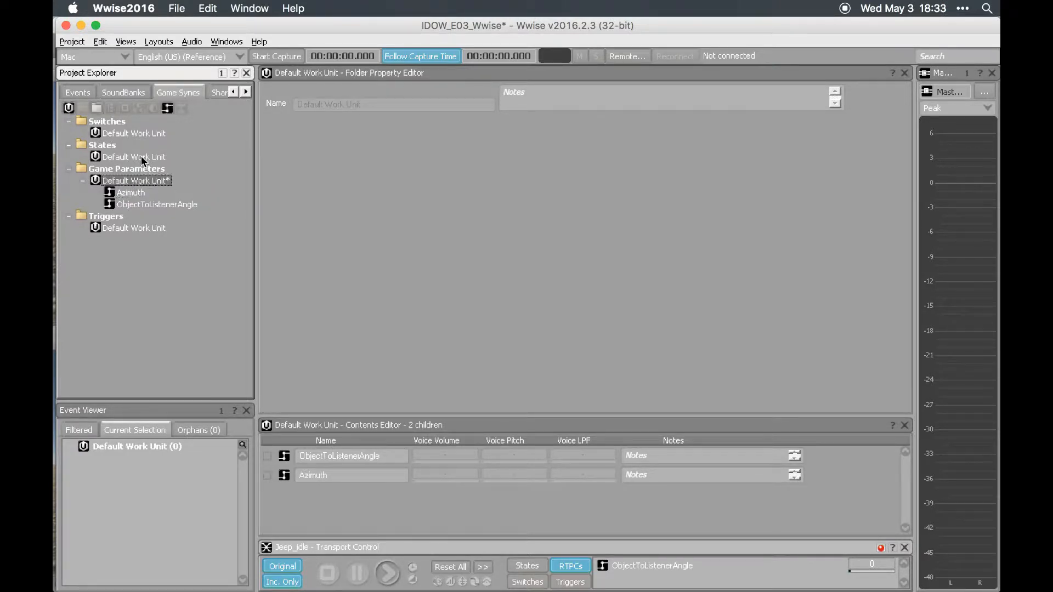
pyautogui.click(174, 110)
pyautogui.write('Elevation')
pyautogui.press('Return')
# - Bind the Azimuth game parameter to the built-in Azimuth parameter and the Elevation game parameter to built-in Elevation
pyautogui.click(136, 192)
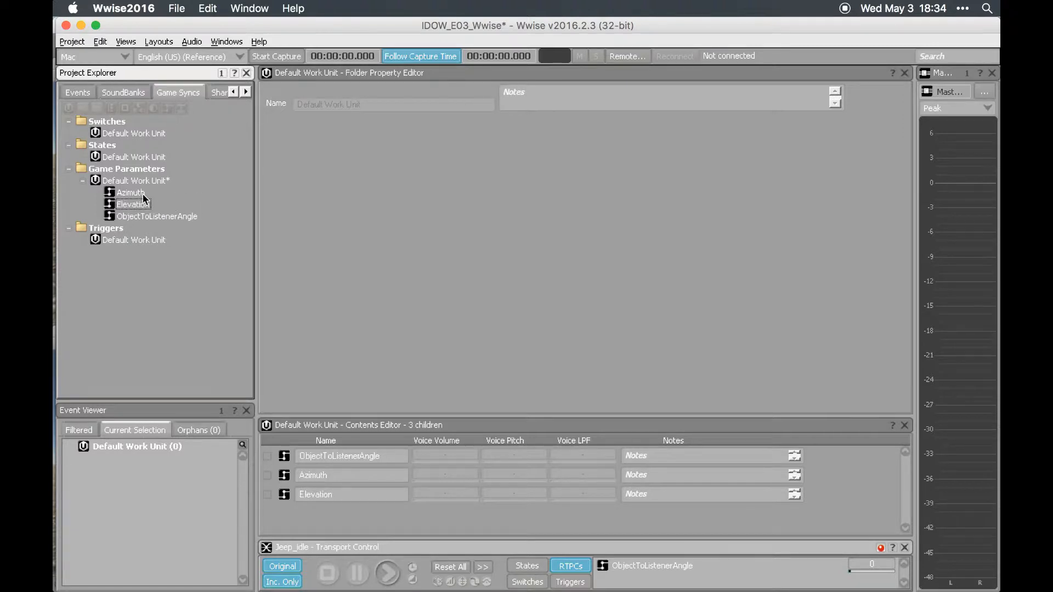
pyautogui.click(347, 143)
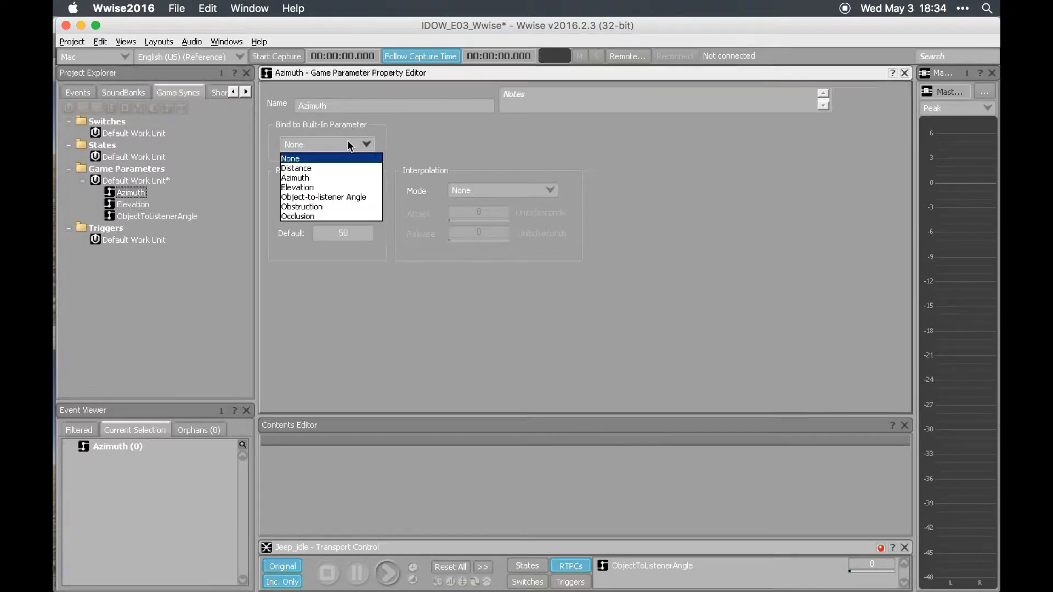
pyautogui.click(352, 178)
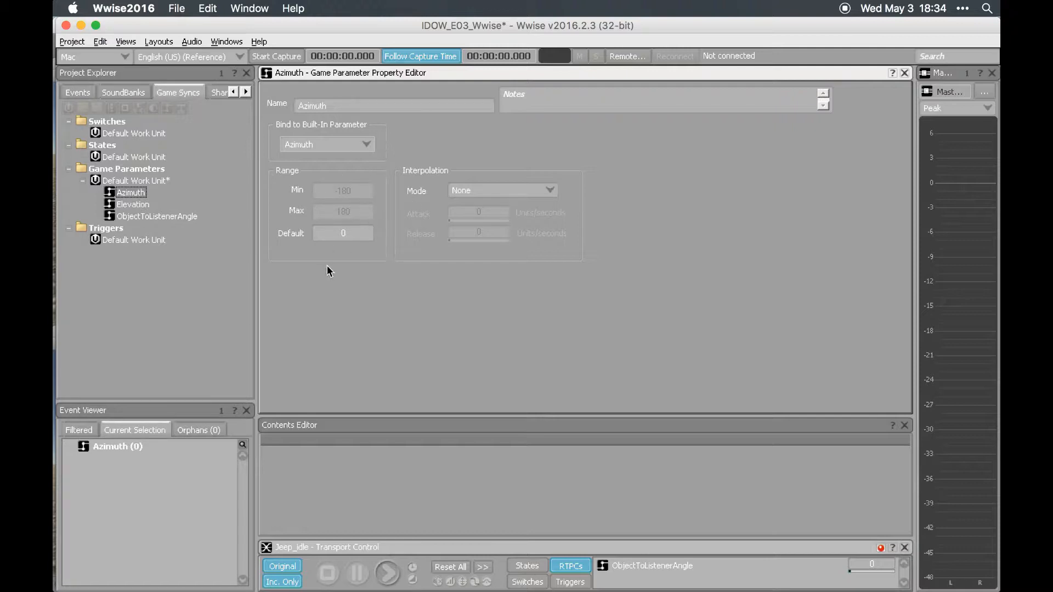
pyautogui.click(133, 204)
pyautogui.click(334, 144)
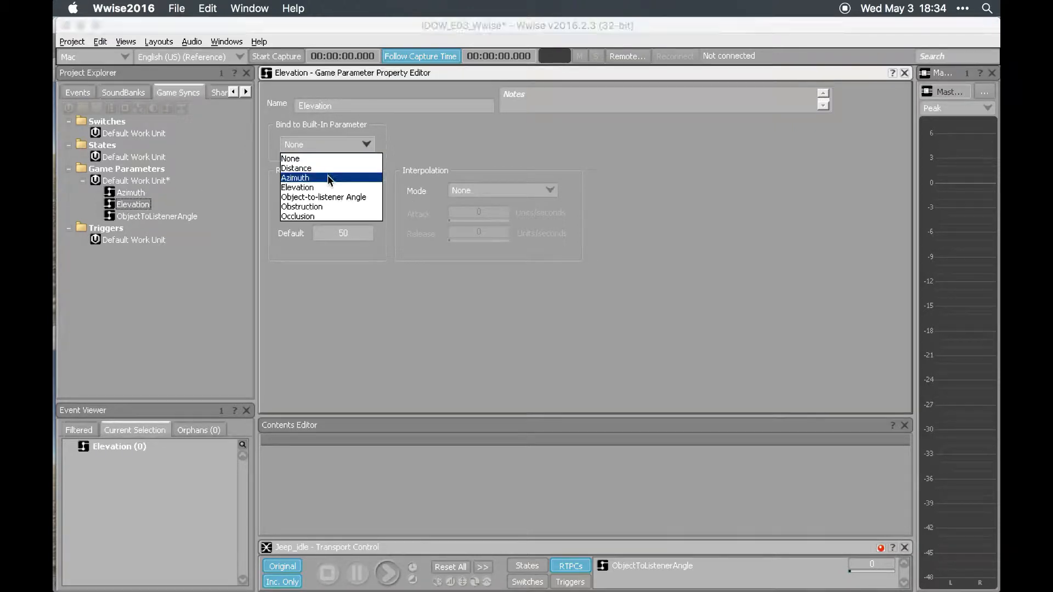
pyautogui.click(328, 183)
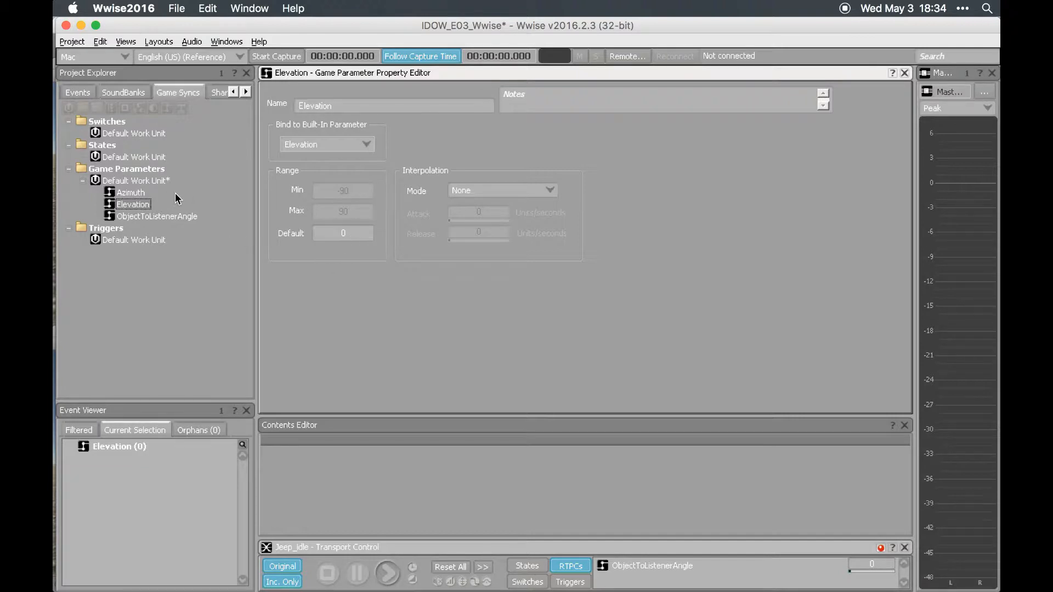
# - Switch to Chrome to examine the diagram in the Azimuth Wikipedia article and return to Wwise
pyautogui.press('super+Tab')
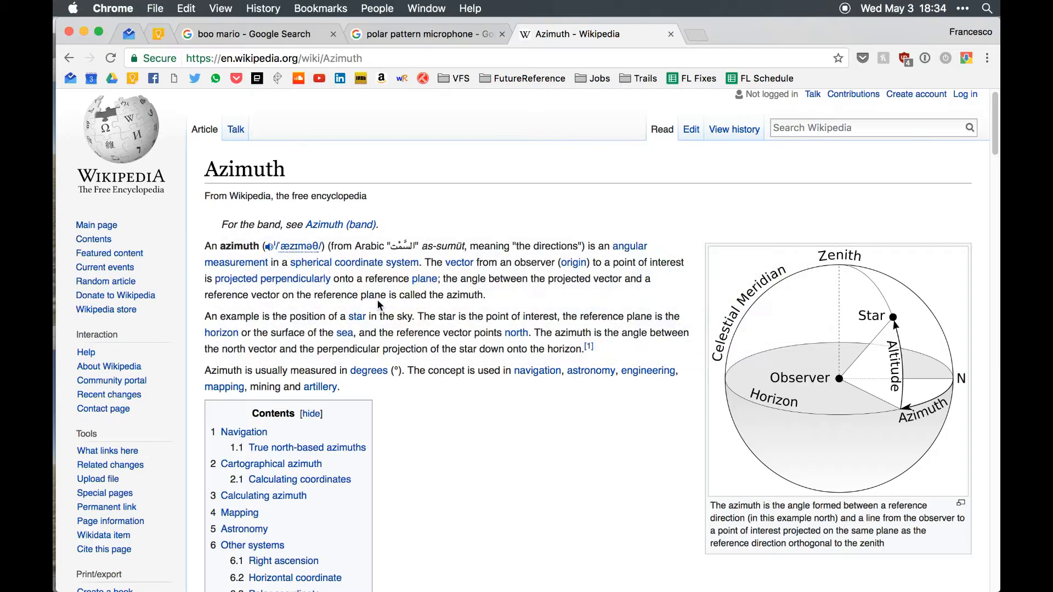
pyautogui.scroll(-5, 900, 253)
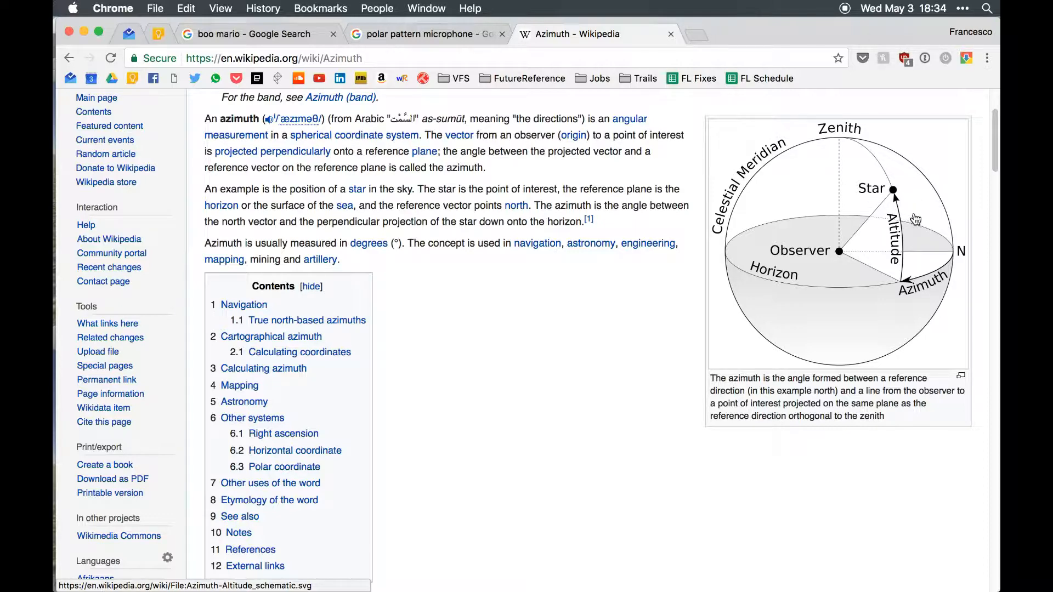
pyautogui.press('super+Tab')
pyautogui.click(385, 311)
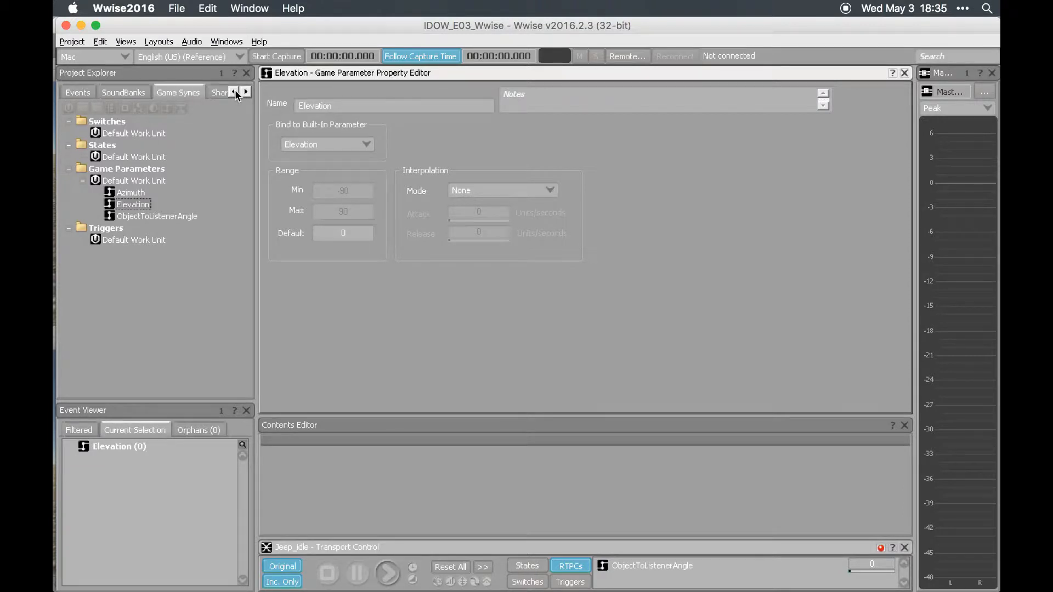
# - Add Voice Volume RTPC entries to the Vehicles actor-mixer and assign the Azimuth game parameter to the first one's X axis
pyautogui.click(235, 92)
pyautogui.click(75, 92)
pyautogui.click(144, 181)
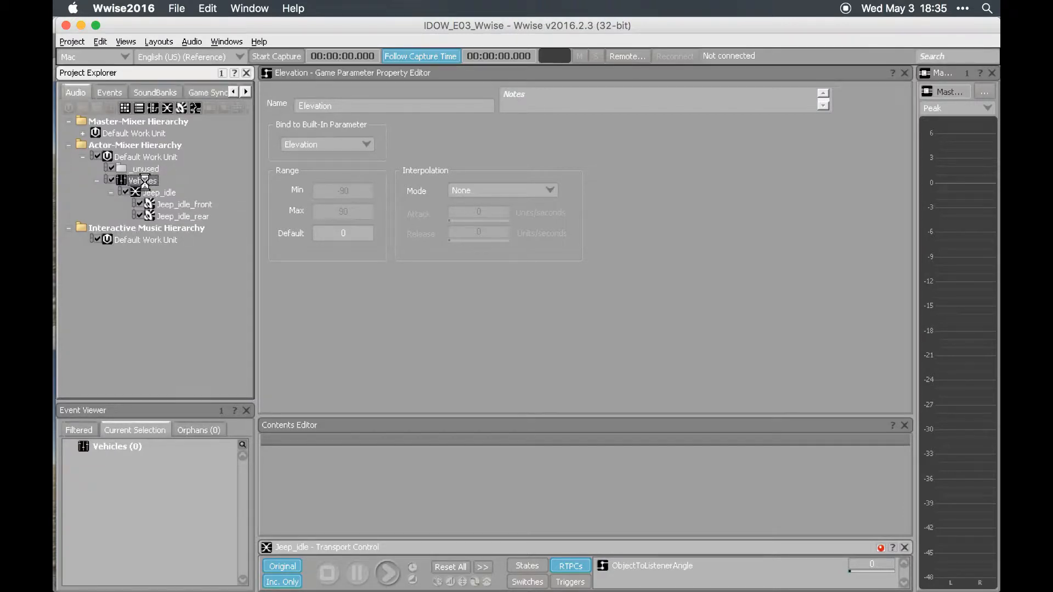
pyautogui.click(495, 124)
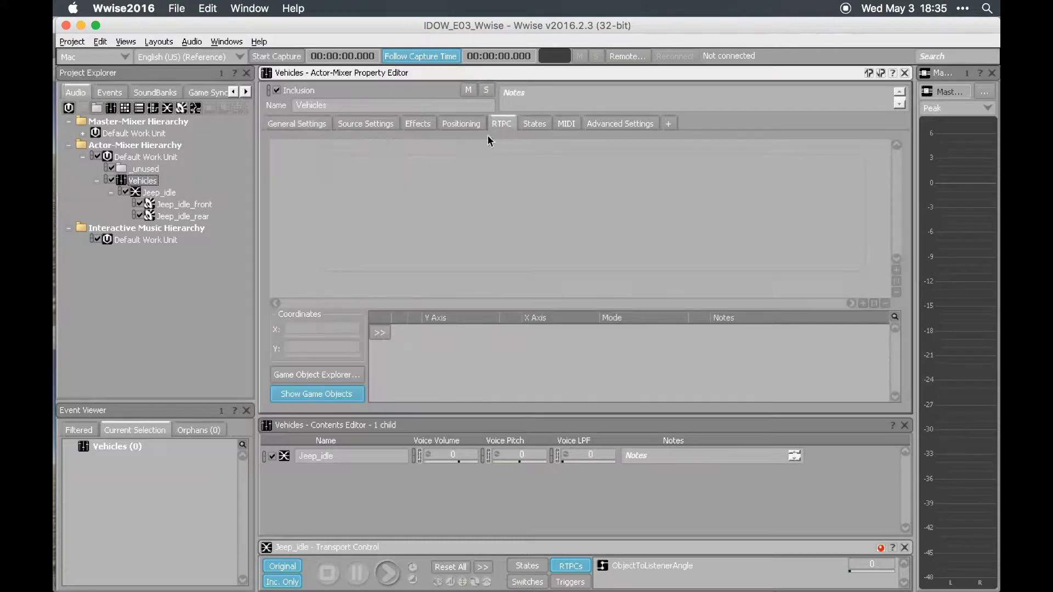
pyautogui.click(385, 335)
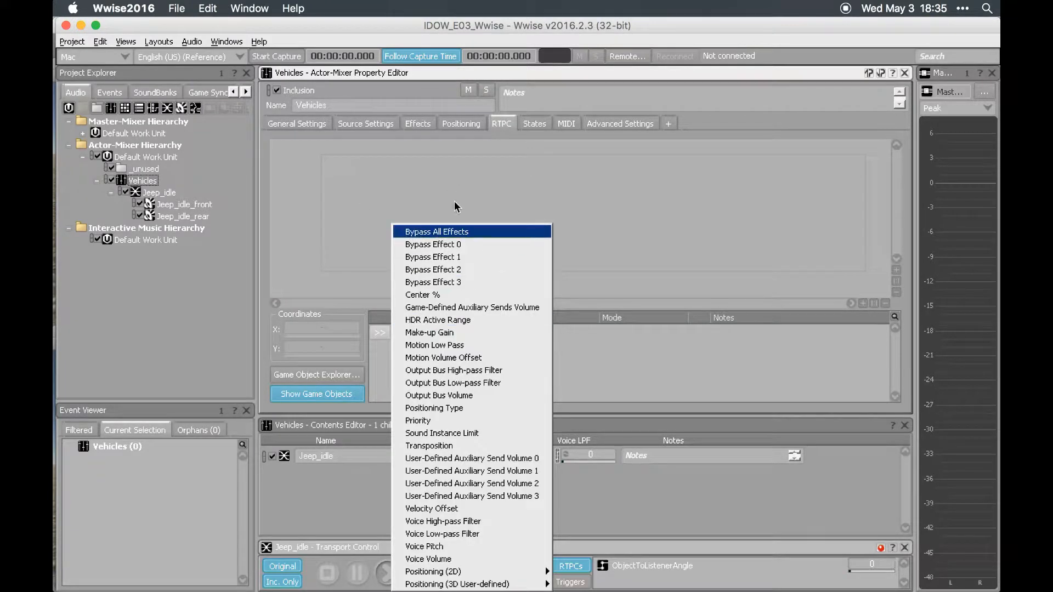
pyautogui.click(467, 559)
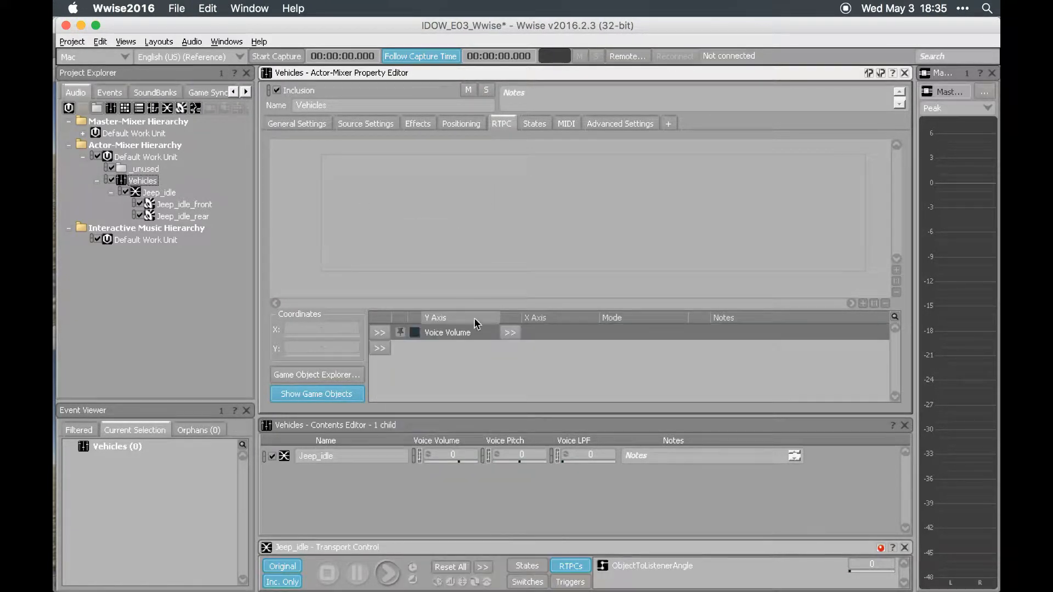
pyautogui.click(517, 335)
pyautogui.moveTo(568, 333)
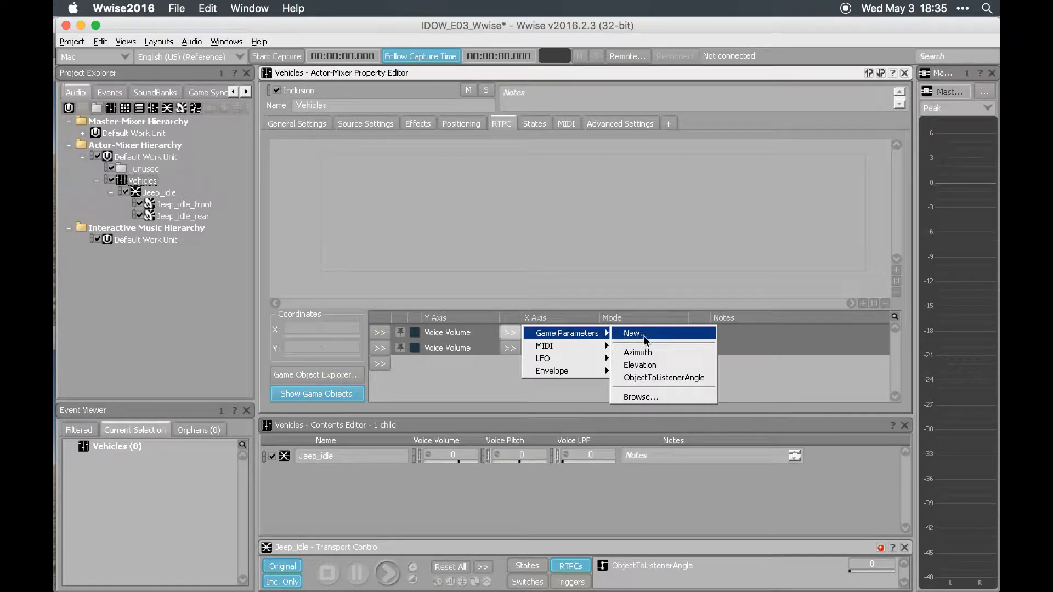
pyautogui.click(647, 353)
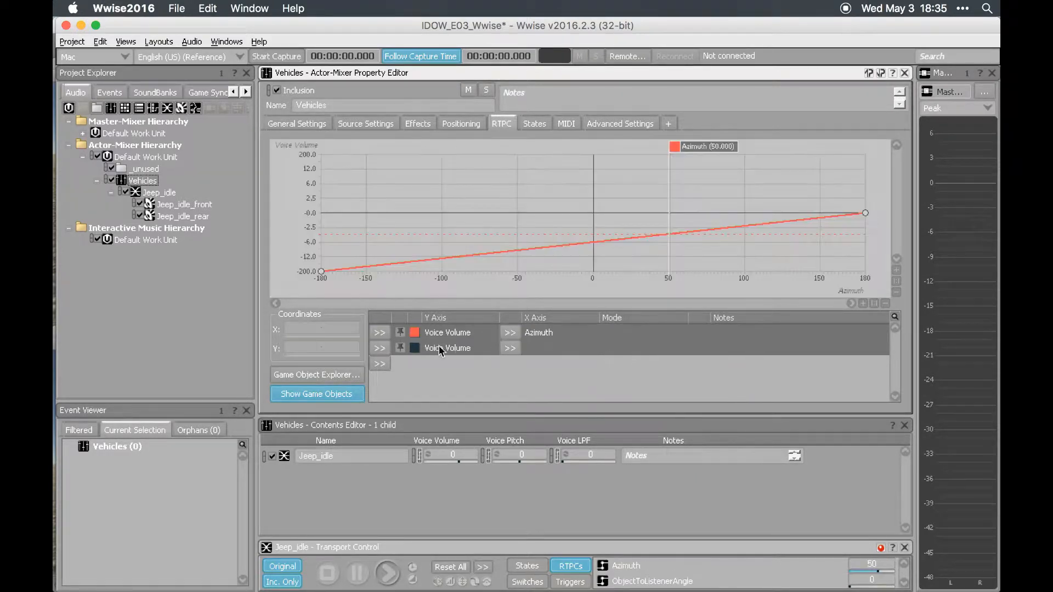
# - Assign the Elevation game parameter to the X axis of the second Voice Volume RTPC
pyautogui.click(510, 347)
pyautogui.moveTo(567, 349)
pyautogui.click(657, 381)
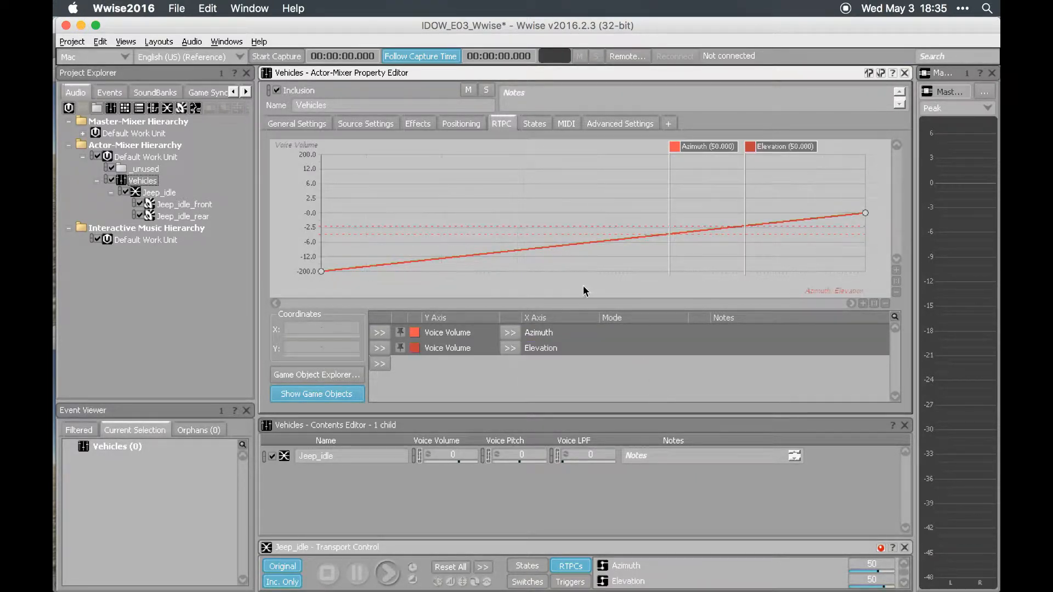
# - On the Azimuth curve, add a midpoint raised to about 0 and lower the endpoint at 180 to about -14
pyautogui.click(555, 332)
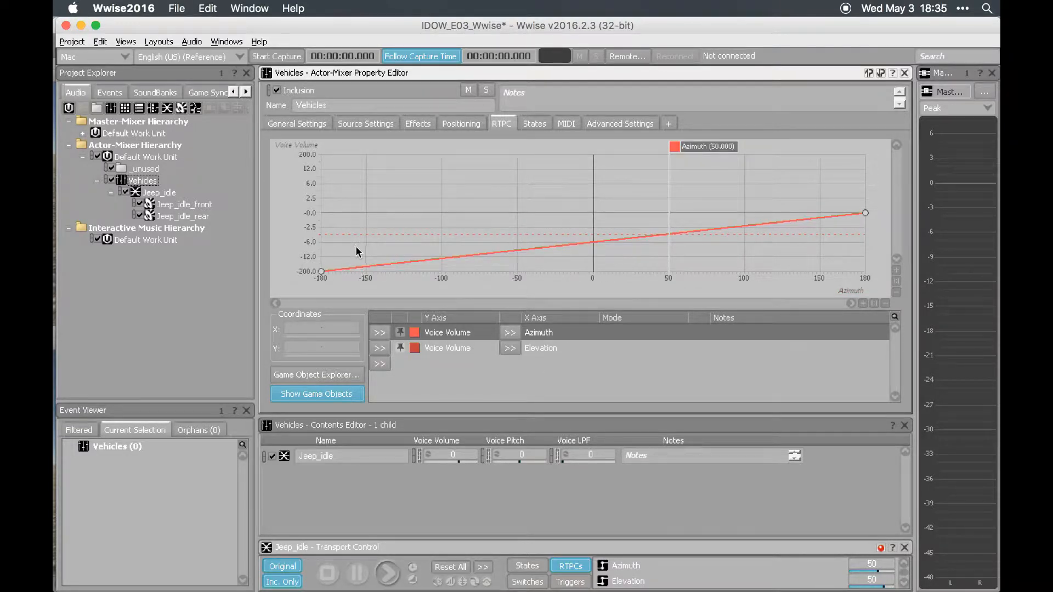
pyautogui.doubleClick(595, 242)
pyautogui.moveTo(594, 243); pyautogui.dragTo(594, 212)
pyautogui.click(865, 212)
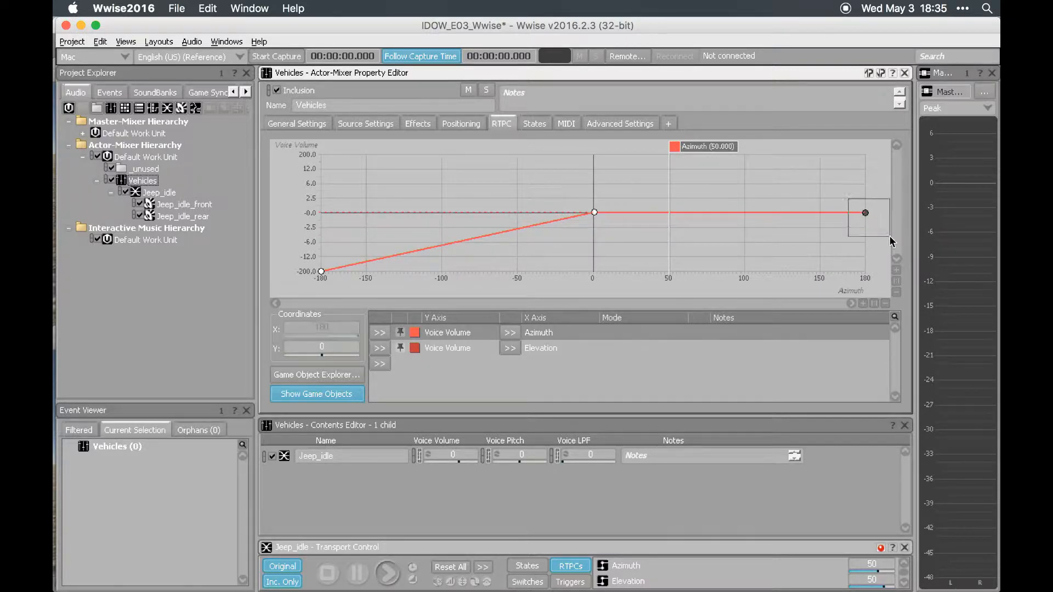
pyautogui.moveTo(867, 213); pyautogui.dragTo(877, 265)
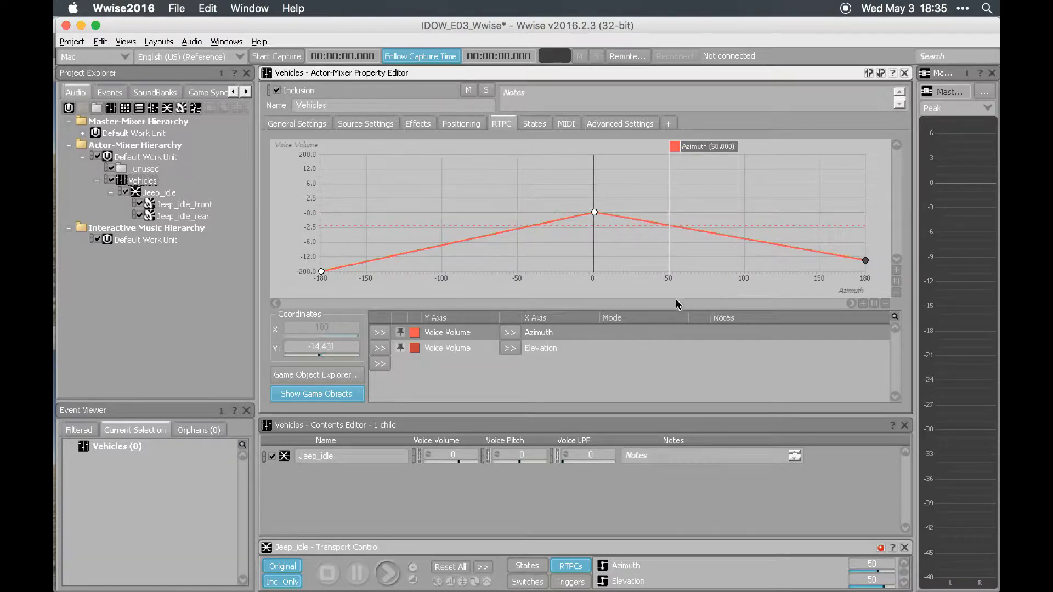
# - Set the Azimuth curve's middle point to exactly X 0 and Y 0
pyautogui.click(595, 213)
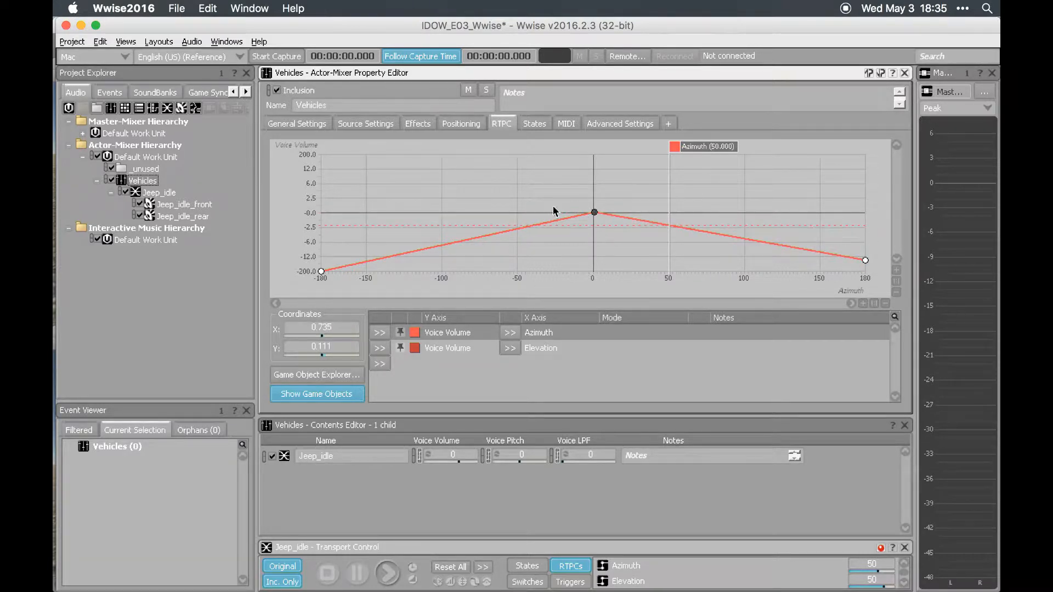
pyautogui.doubleClick(342, 327)
pyautogui.write('0')
pyautogui.doubleClick(326, 348)
pyautogui.write('0')
pyautogui.press('Return')
pyautogui.moveTo(537, 171); pyautogui.dragTo(631, 253)
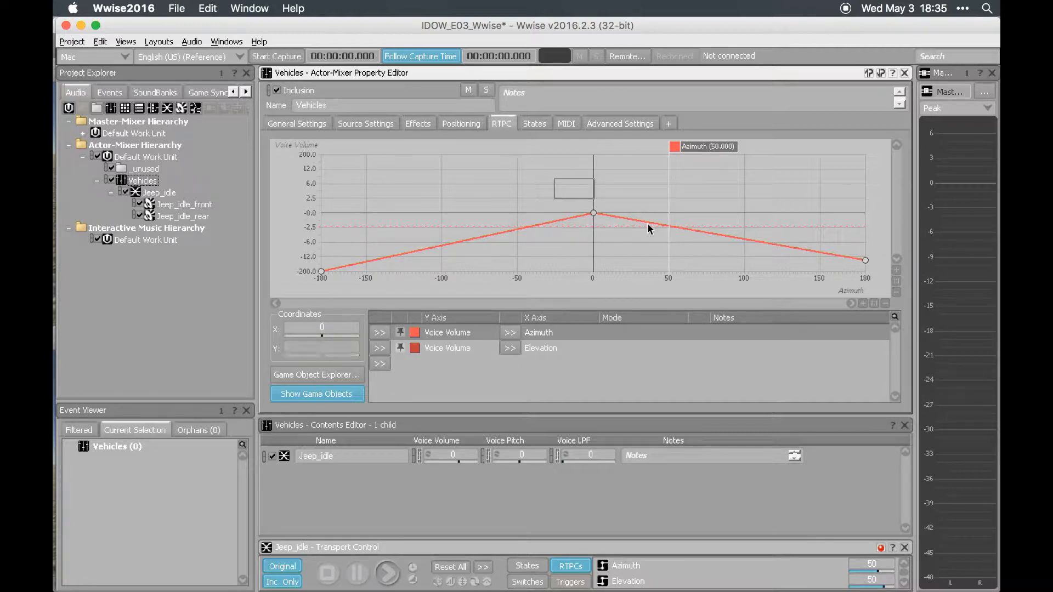
# - Set the Voice Volume of the Azimuth curve's endpoints at -180 and 180 to -10
pyautogui.moveTo(338, 242); pyautogui.dragTo(277, 308)
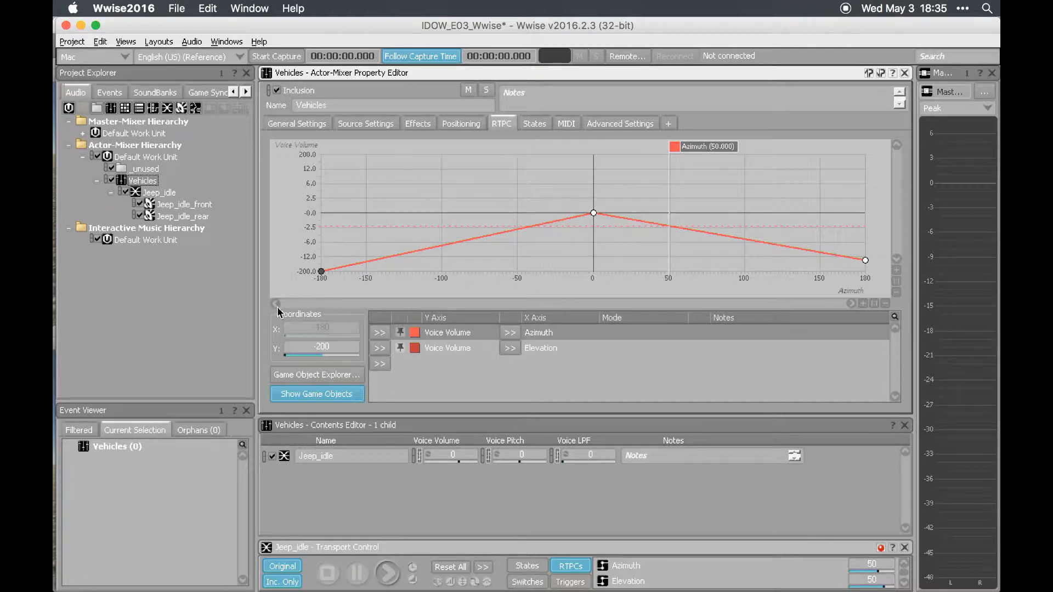
pyautogui.doubleClick(340, 344)
pyautogui.write('-10')
pyautogui.press('Return')
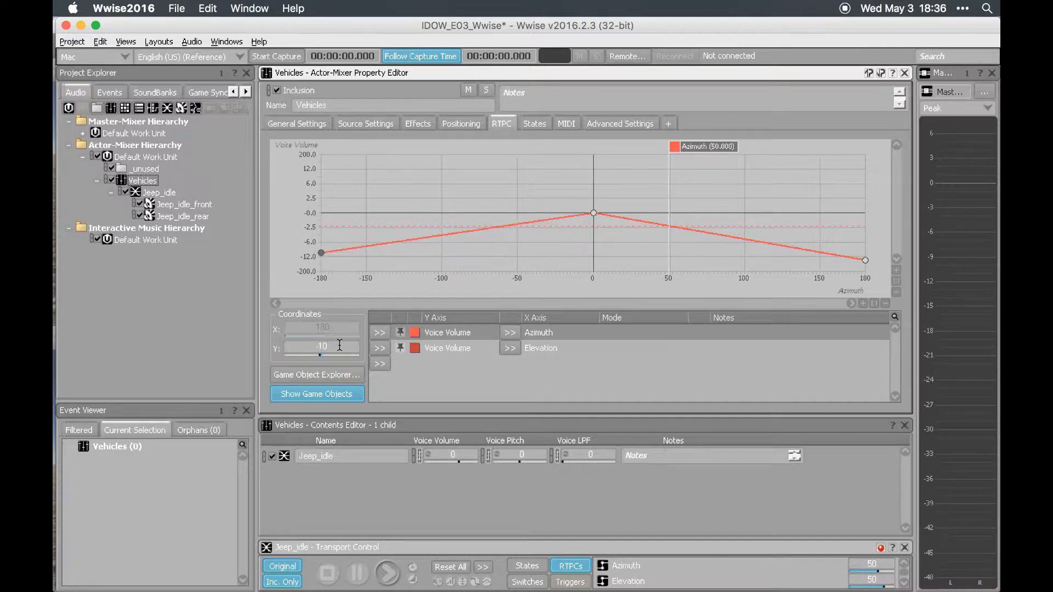
pyautogui.click(865, 261)
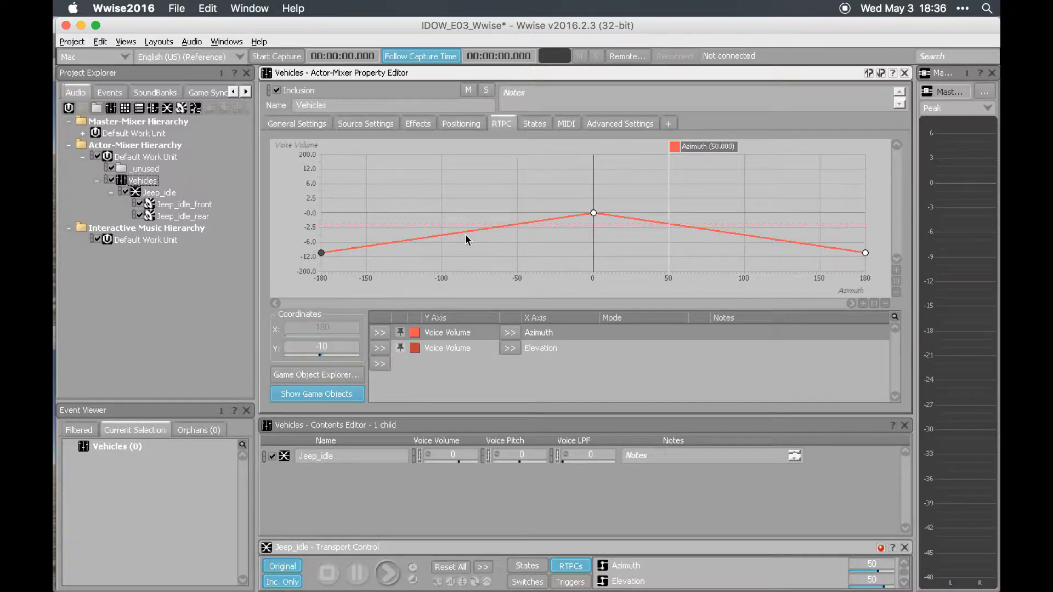
# - Try a Logarithmic (Base 1.41) shape on the Azimuth curve's rising segment and Exponential (Base 1.41) on the falling one
pyautogui.rightClick(466, 235)
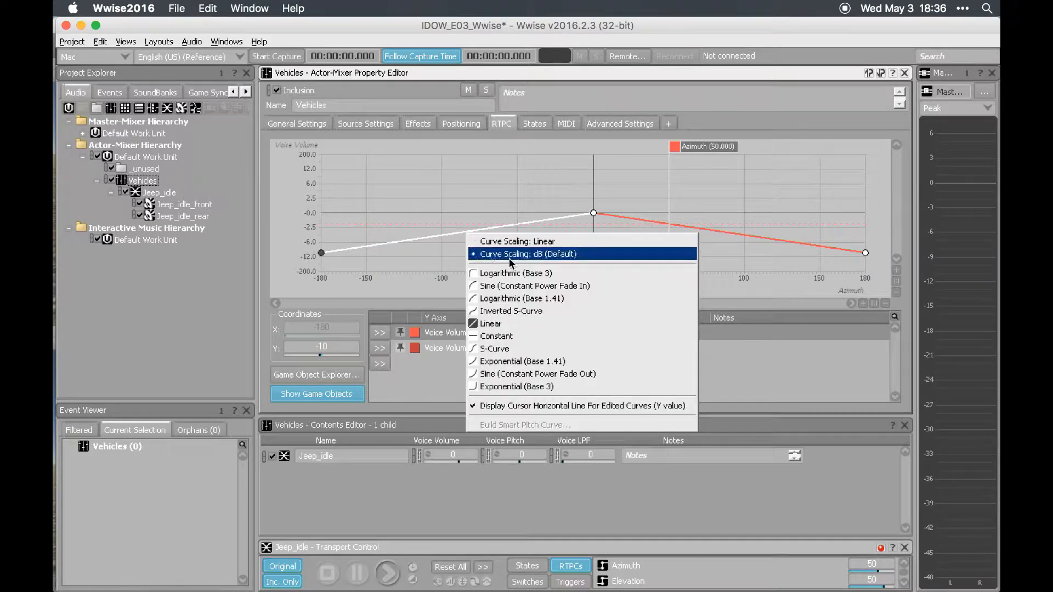
pyautogui.click(524, 299)
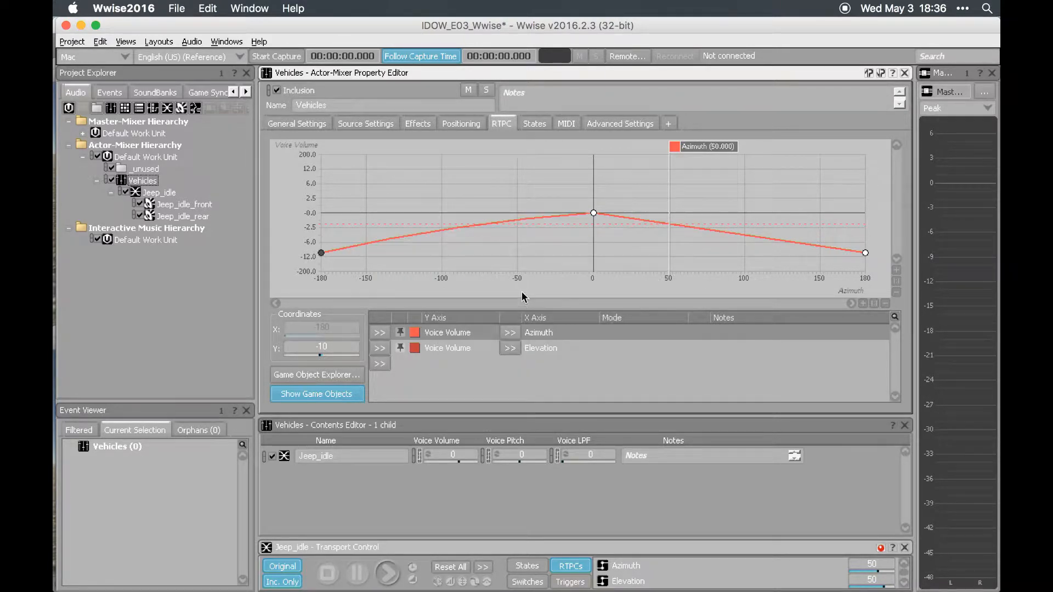
pyautogui.rightClick(672, 223)
pyautogui.click(712, 285)
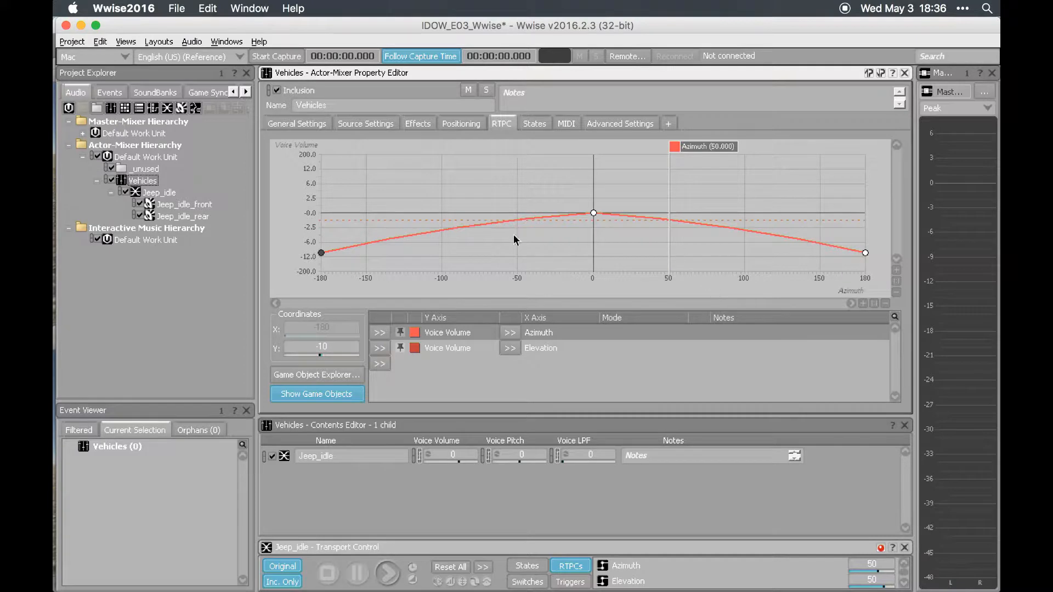
# - Change both segments of the Azimuth Voice Volume curve to the S-Curve shape
pyautogui.rightClick(499, 221)
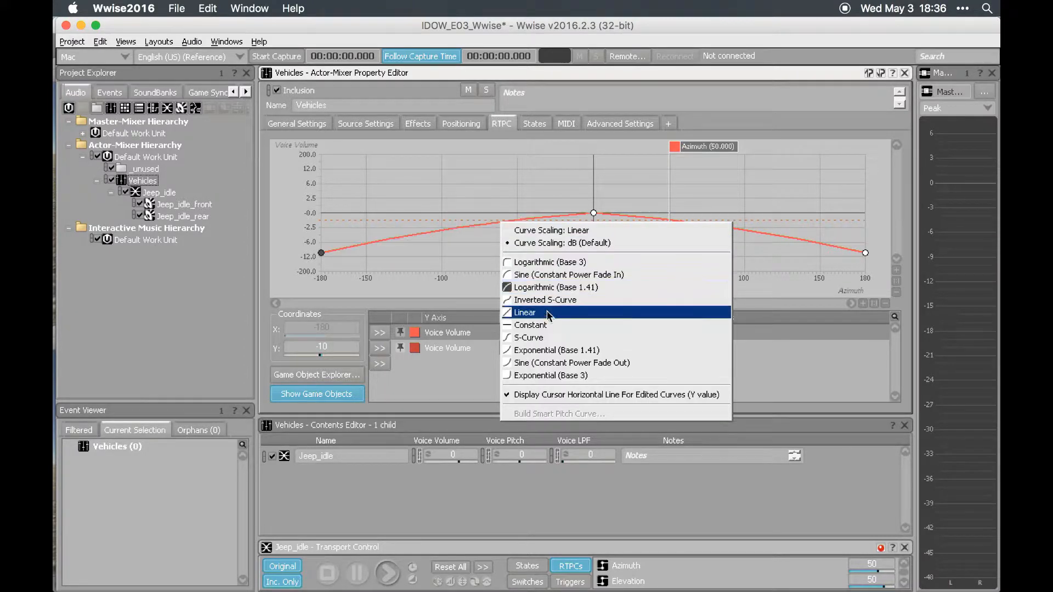
pyautogui.click(550, 336)
pyautogui.rightClick(642, 217)
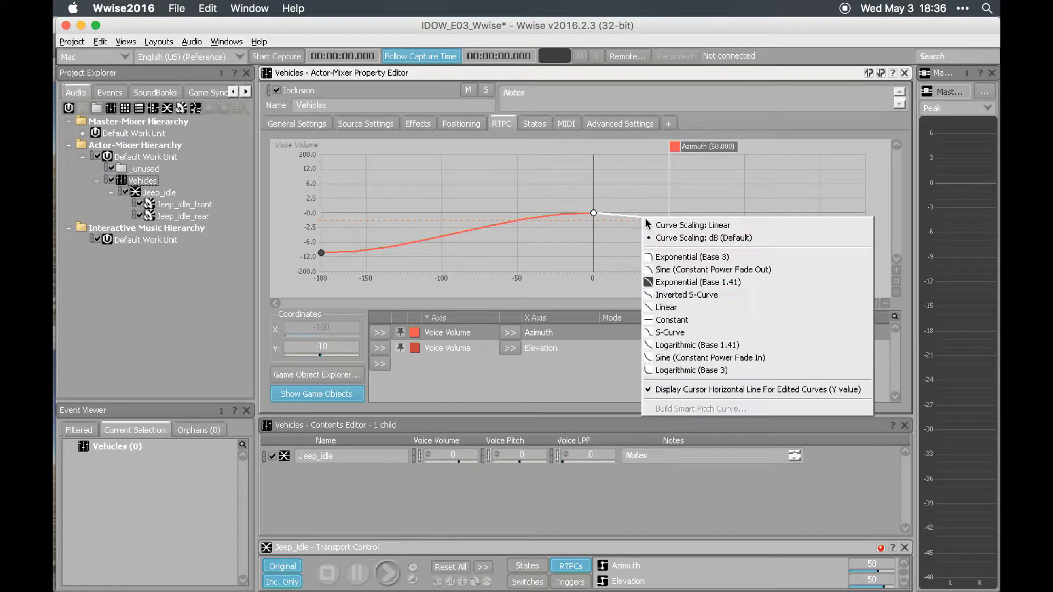
pyautogui.click(669, 332)
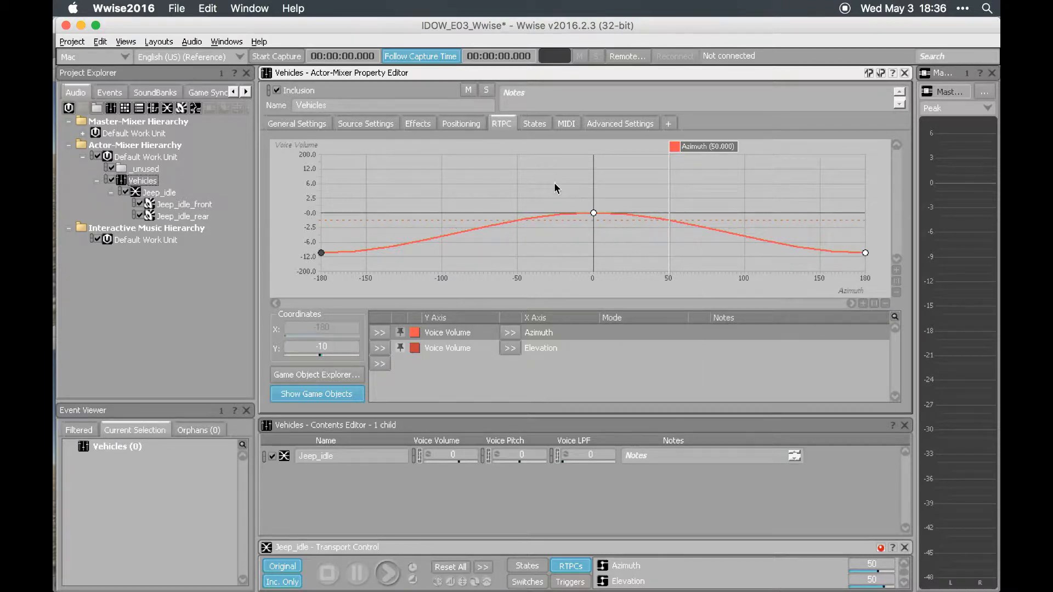
# - Copy the Azimuth Voice Volume curve onto the Elevation entry, assigning Elevation as its X axis and stretching the points to the new range
pyautogui.click(469, 348)
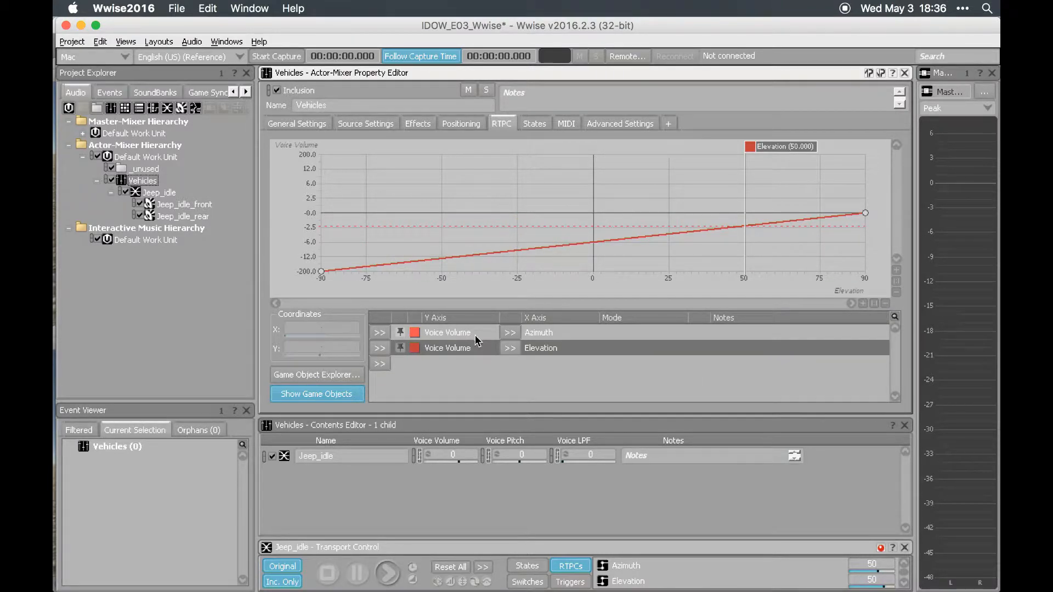
pyautogui.click(474, 334)
pyautogui.rightClick(438, 336)
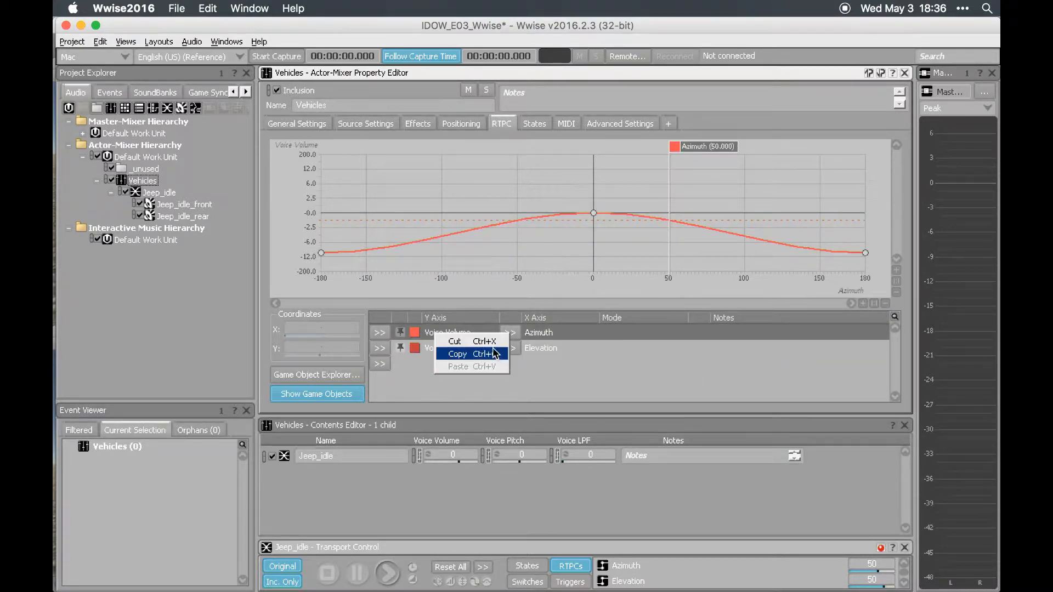
pyautogui.click(495, 353)
pyautogui.click(468, 349)
pyautogui.rightClick(468, 349)
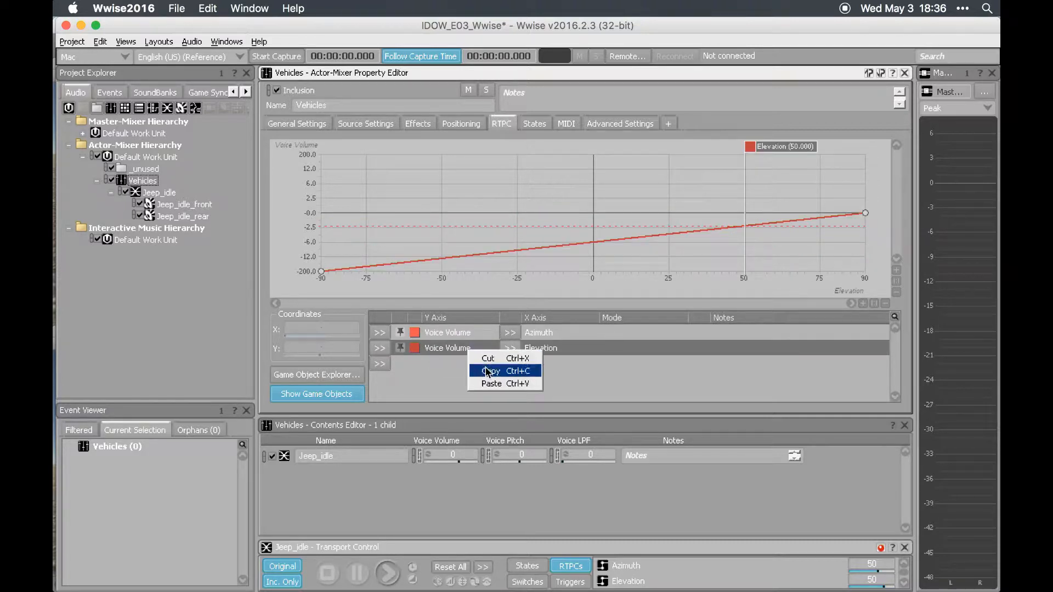
pyautogui.click(495, 384)
pyautogui.click(510, 356)
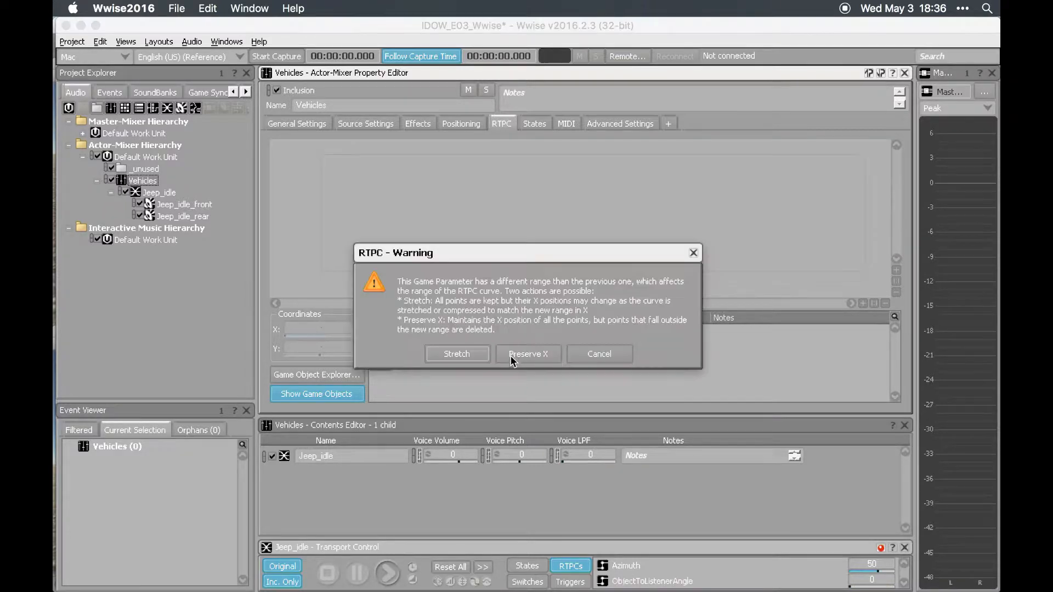
pyautogui.click(457, 355)
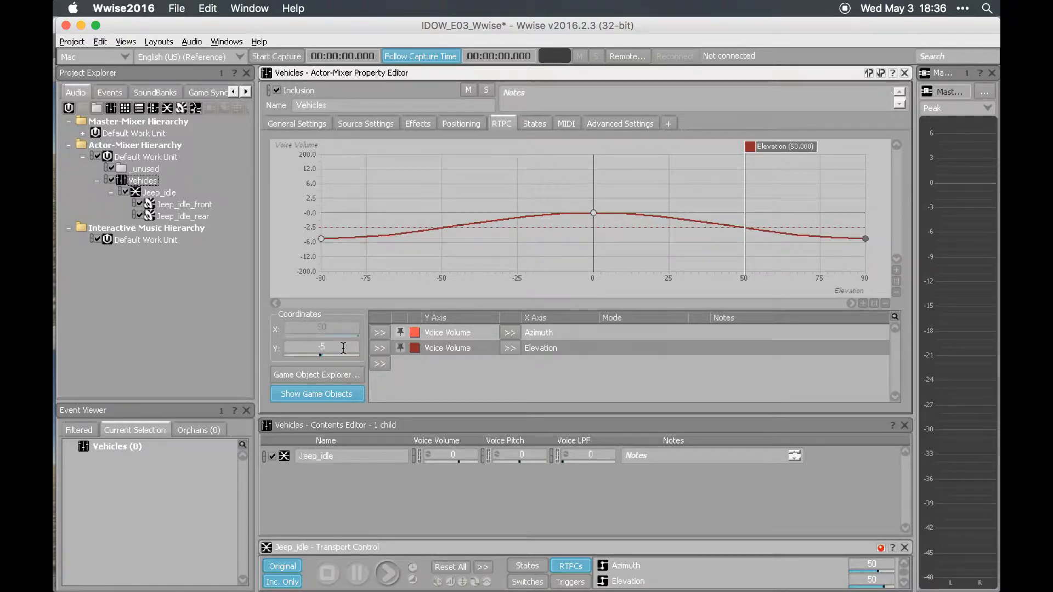
# - Set the Voice Volume of the Elevation curve's endpoints at -90 and 90 to -5 and save the project
pyautogui.moveTo(361, 210); pyautogui.dragTo(278, 256)
pyautogui.click(457, 332)
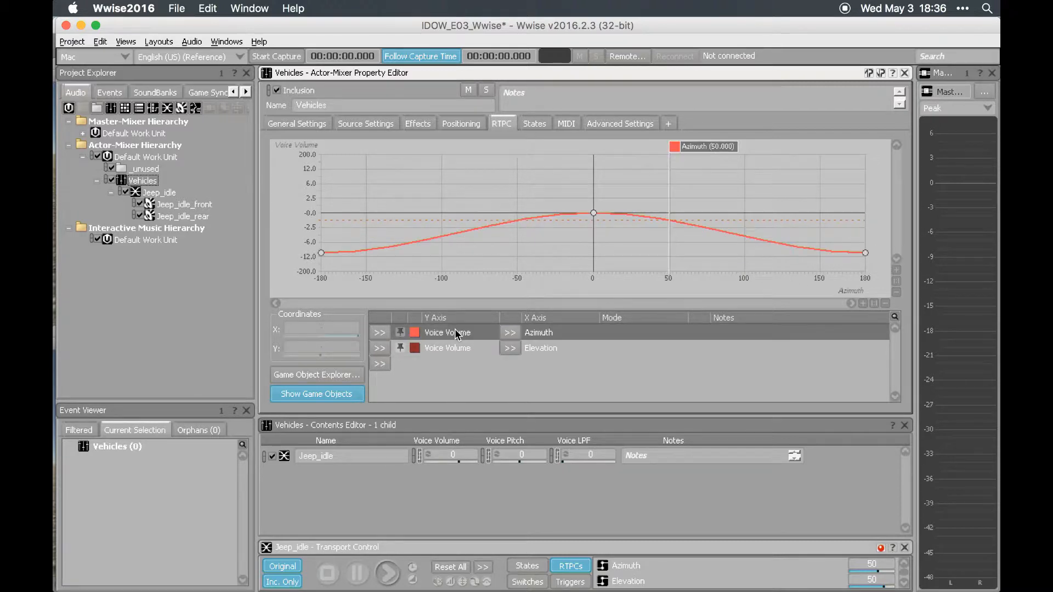
pyautogui.click(437, 359)
pyautogui.press('super+s')
# - Compare the Azimuth and Elevation Voice Volume curves together and individually
pyautogui.keyDown('shift'); pyautogui.click(460, 338); pyautogui.keyUp('shift')
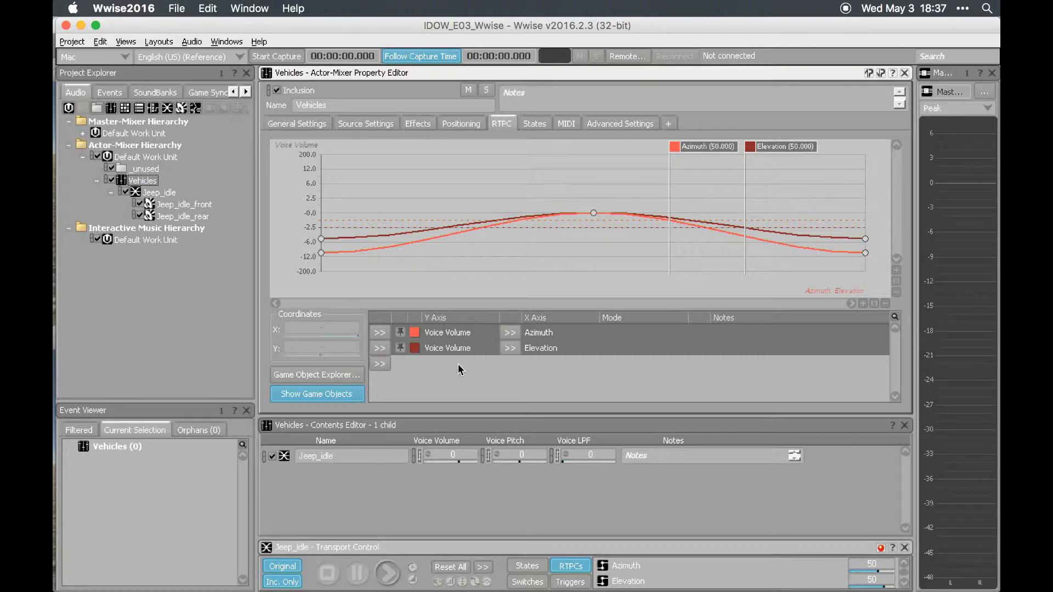
pyautogui.click(458, 364)
pyautogui.click(458, 335)
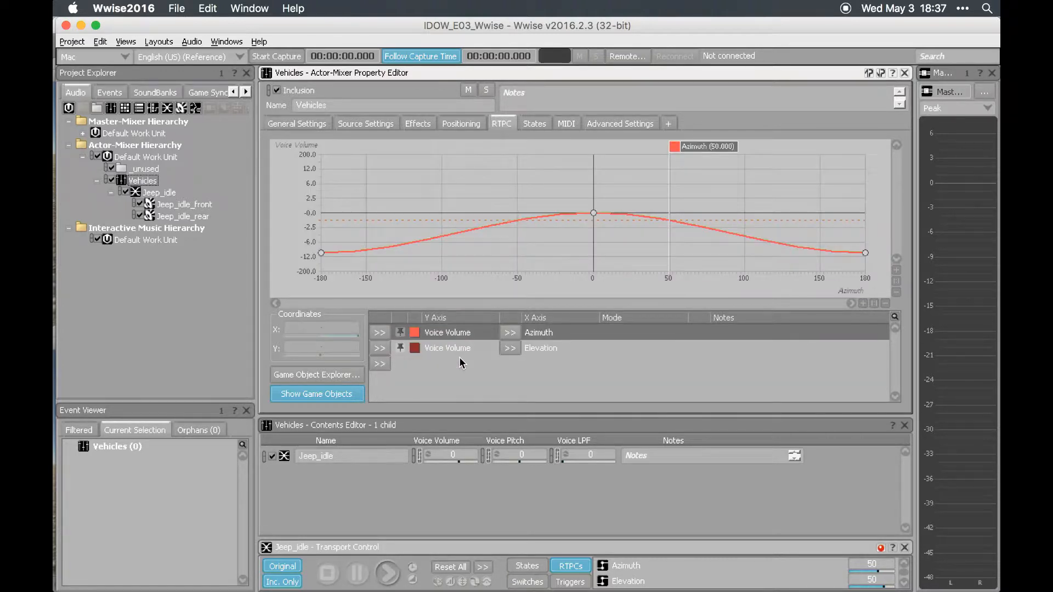
# - Switch to Unity and generate the Wwise SoundBanks
pyautogui.press('super+Tab')
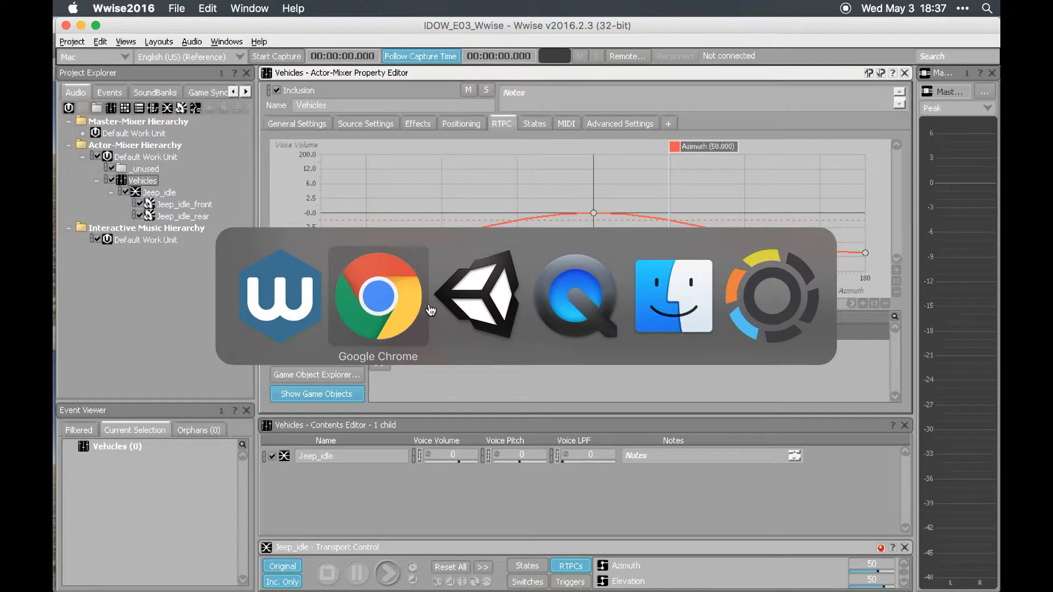
pyautogui.click(466, 306)
pyautogui.click(959, 396)
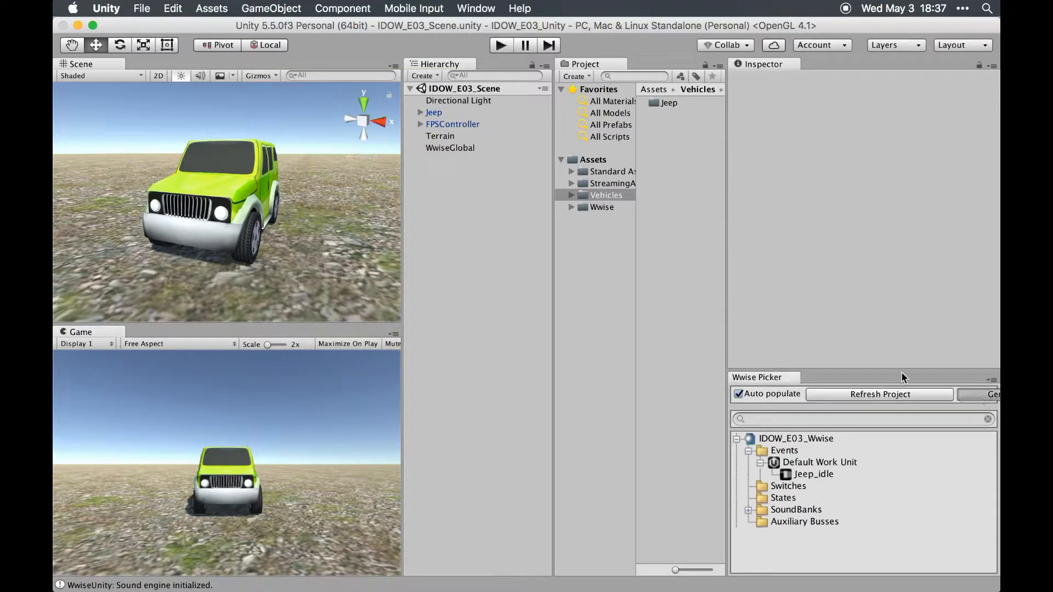
# - Play the scene, walk toward and away from the jeep to test its volume, and stop playback
pyautogui.click(501, 45)
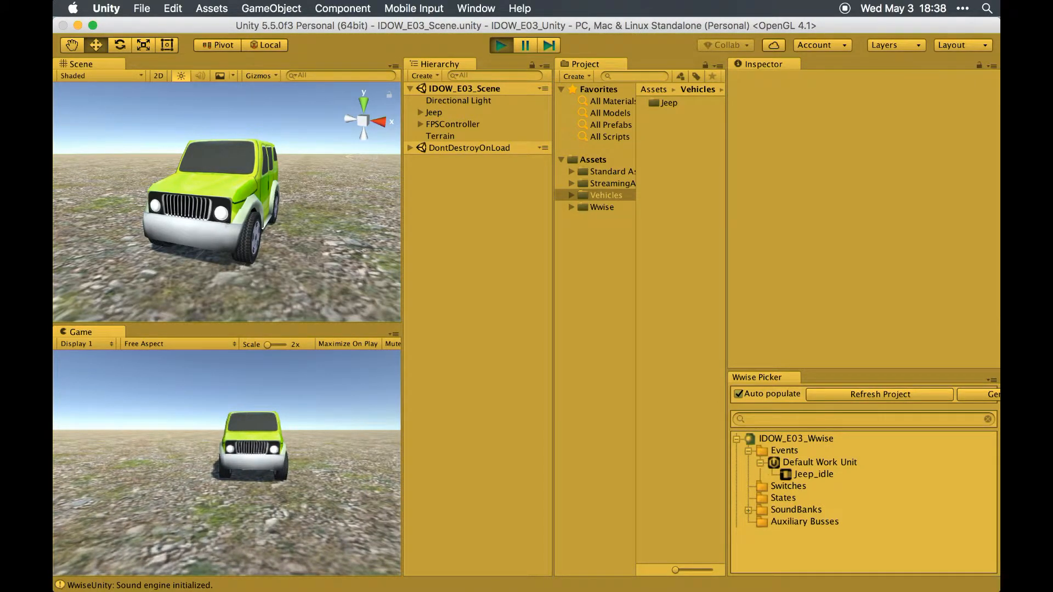
pyautogui.press('w')
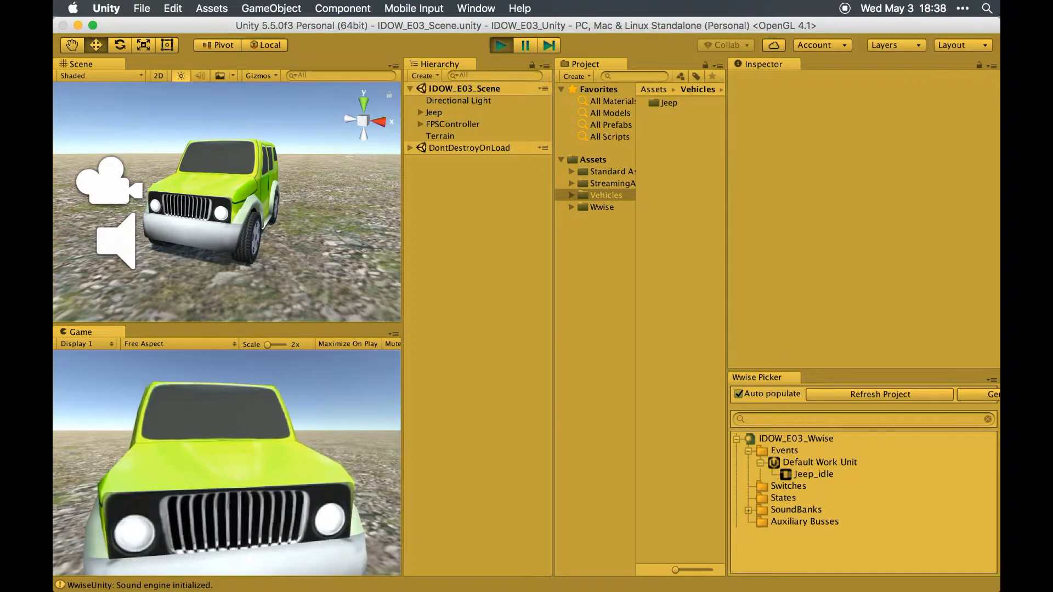
pyautogui.press('s')
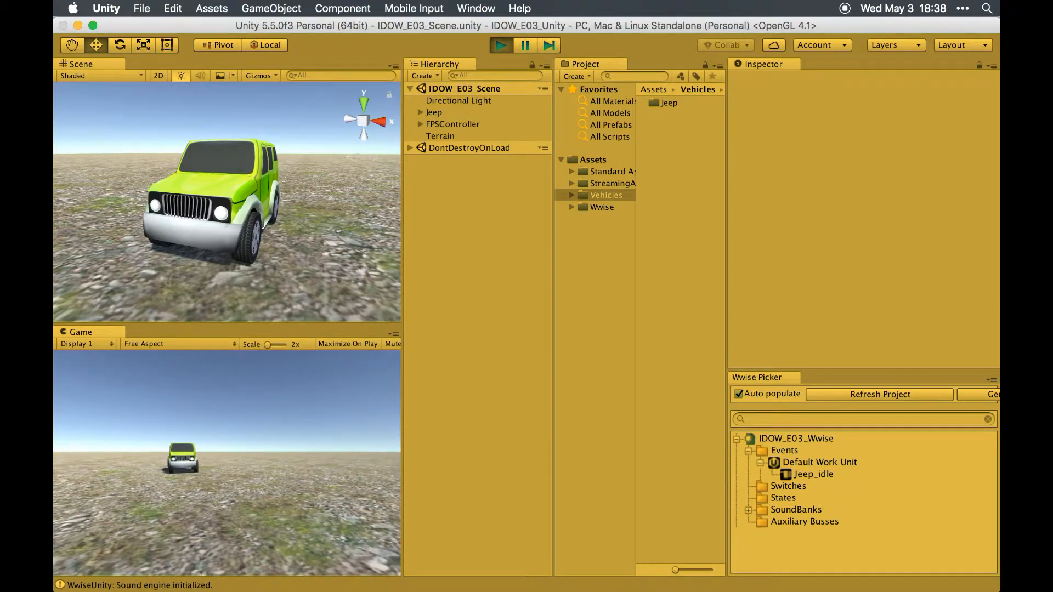
pyautogui.press('super+p')
# - Return to Wwise and review the Elevation and Azimuth curves of the Vehicles actor-mixer
pyautogui.press('super+Tab')
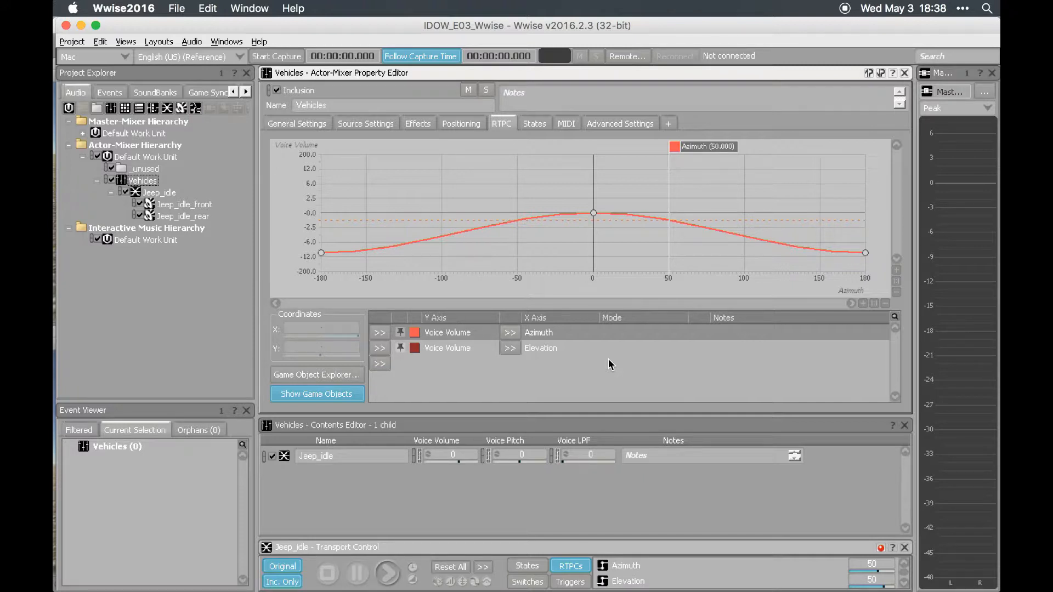
pyautogui.click(609, 351)
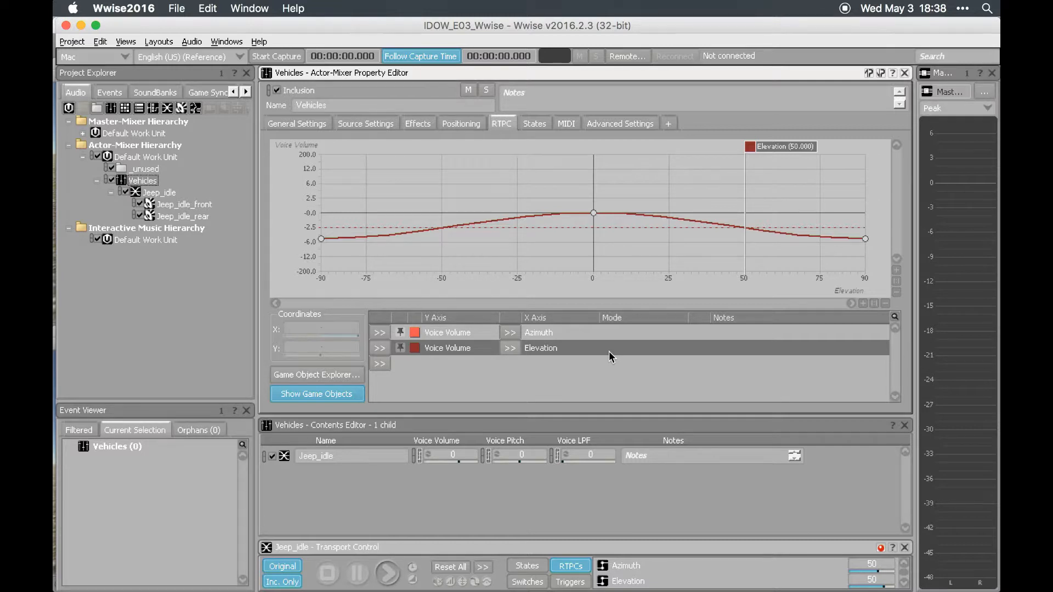
pyautogui.click(568, 369)
pyautogui.click(588, 336)
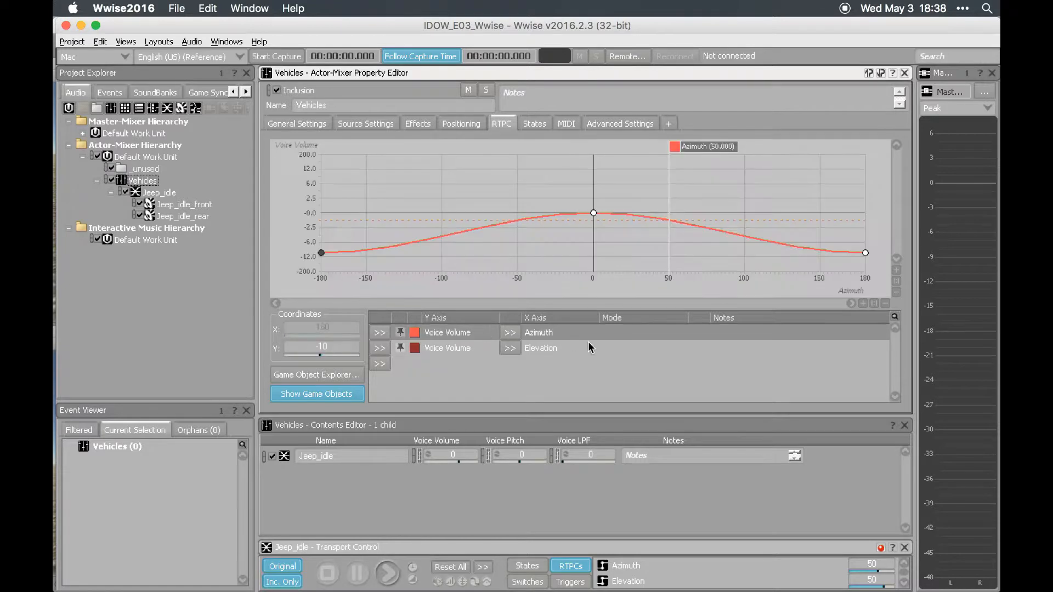
# - Delete the Elevation Voice Volume entry from the Vehicles actor-mixer's RTPC list
pyautogui.click(578, 348)
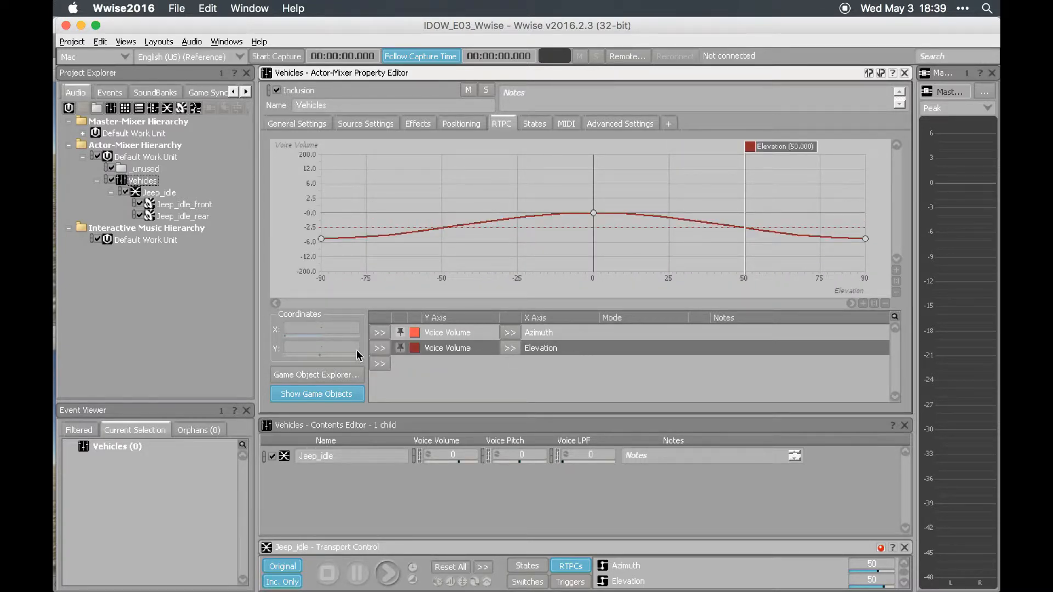
pyautogui.click(372, 346)
pyautogui.click(437, 200)
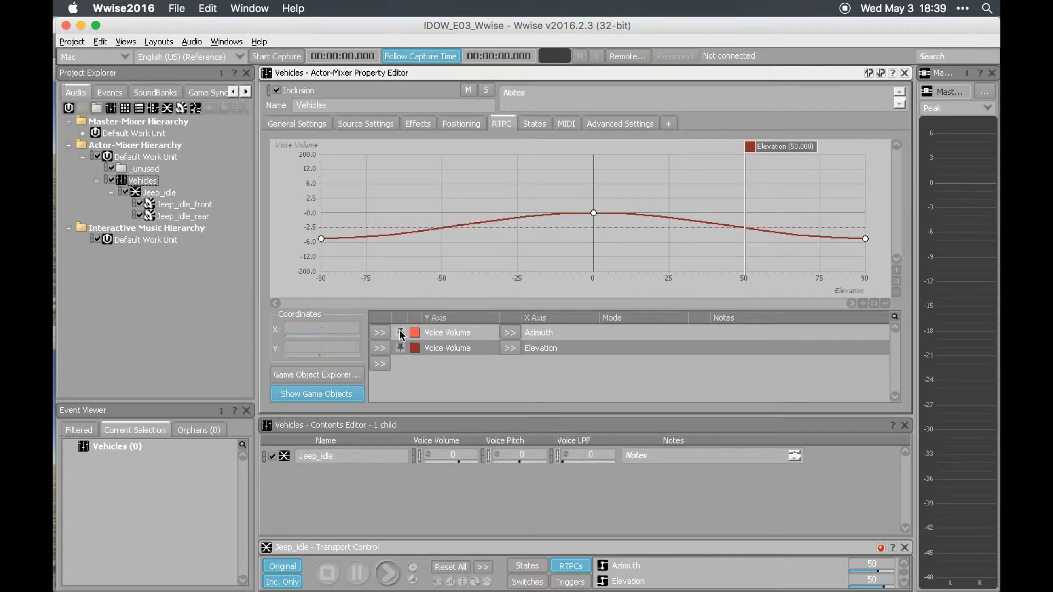
pyautogui.click(379, 348)
pyautogui.click(458, 215)
# - Set the Voice Volume of the Azimuth curve's endpoints at -180 and 180 to 0
pyautogui.click(445, 332)
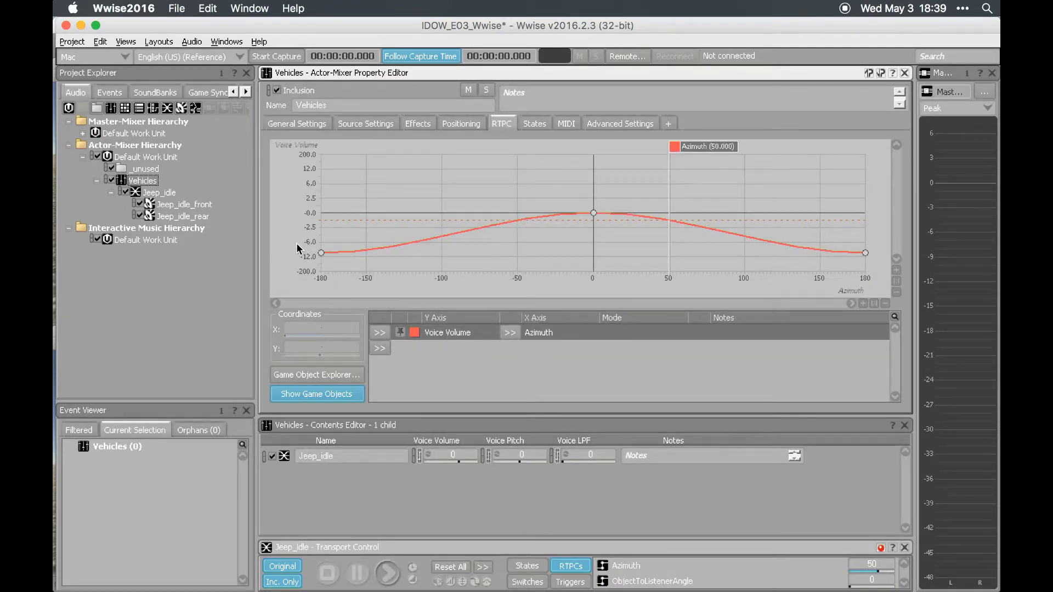
pyautogui.moveTo(298, 244); pyautogui.dragTo(873, 277)
pyautogui.click(337, 349)
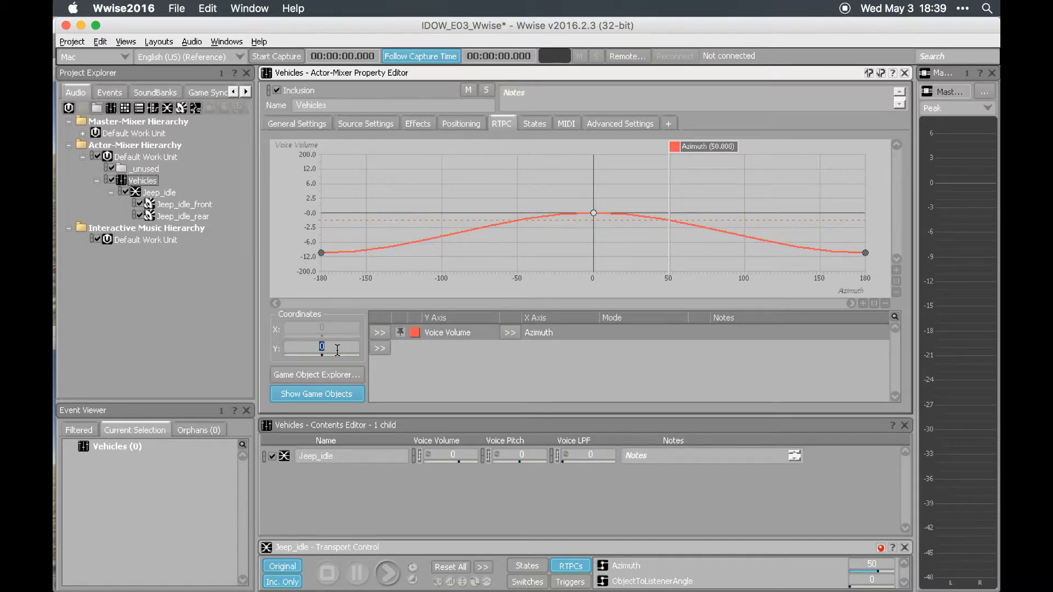
pyautogui.write('0')
pyautogui.press('Return')
# - Lower the Azimuth curve's middle point at X 0 to a Voice Volume of -200 and save the project
pyautogui.moveTo(491, 179); pyautogui.dragTo(610, 226)
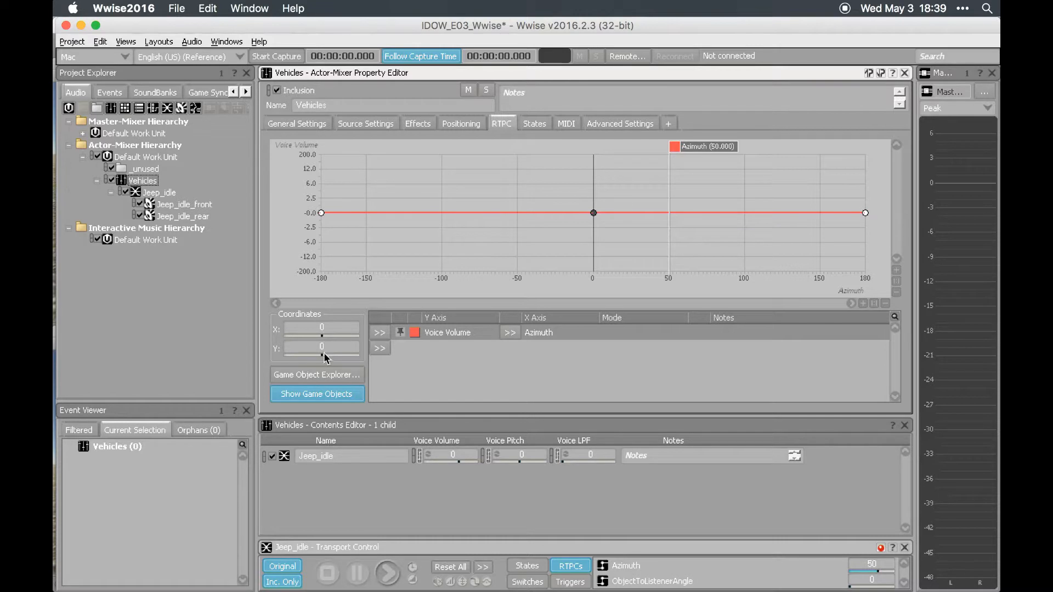
pyautogui.moveTo(322, 356); pyautogui.dragTo(298, 366)
pyautogui.press('super+s')
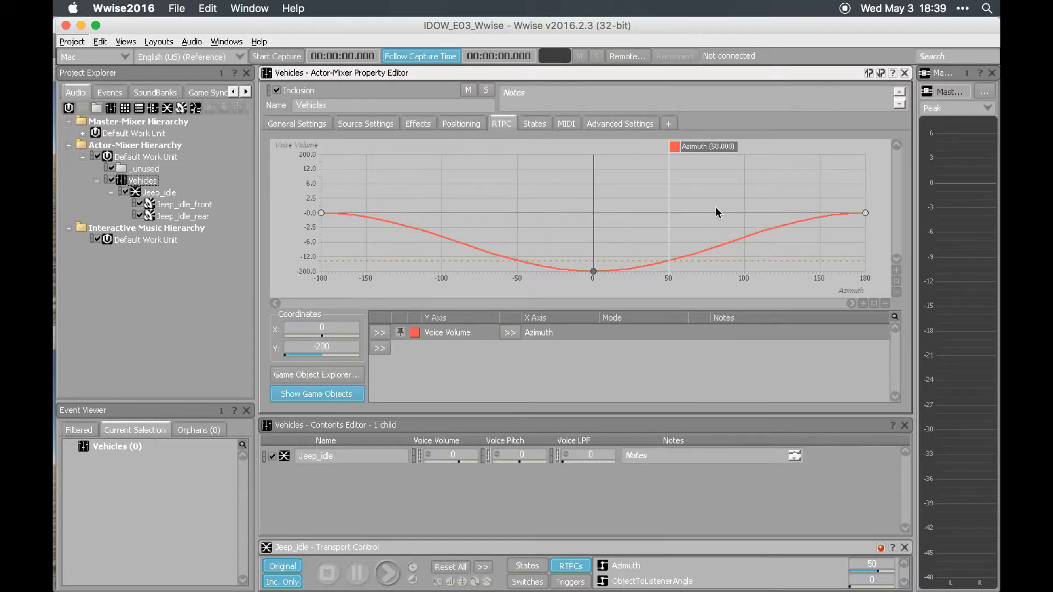
# - Switch to Chrome to view the "boo mario" image results and return to Wwise
pyautogui.press('super+Tab')
pyautogui.press('super+Tab')
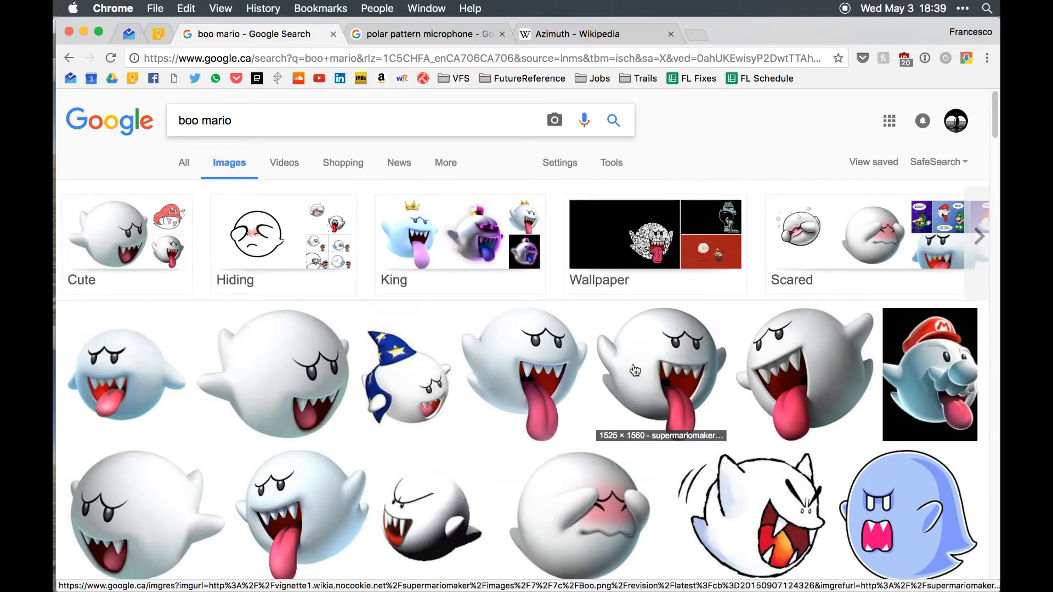
pyautogui.press('super+Tab')
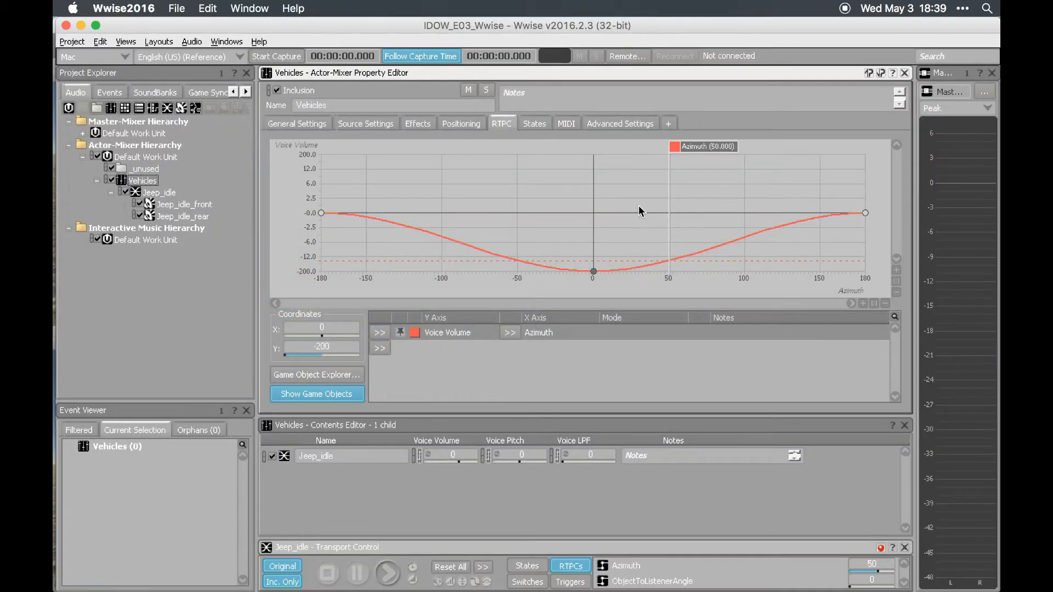
# - Switch to Unity, play the scene to test the inverted Azimuth volume curve on the jeep, and stop playback
pyautogui.press('super+Tab')
pyautogui.press('Tab')
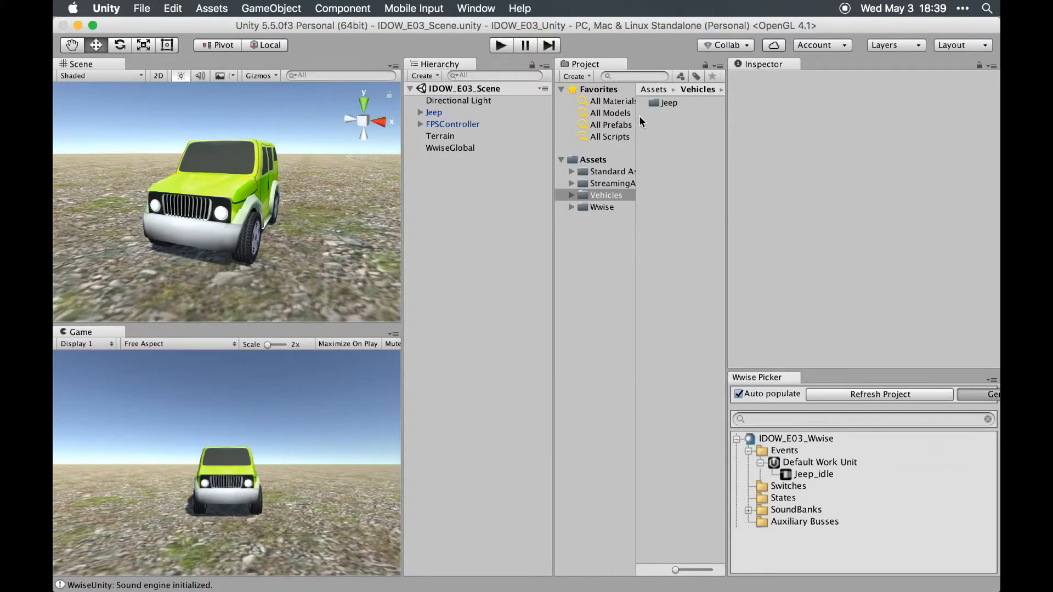
pyautogui.click(501, 45)
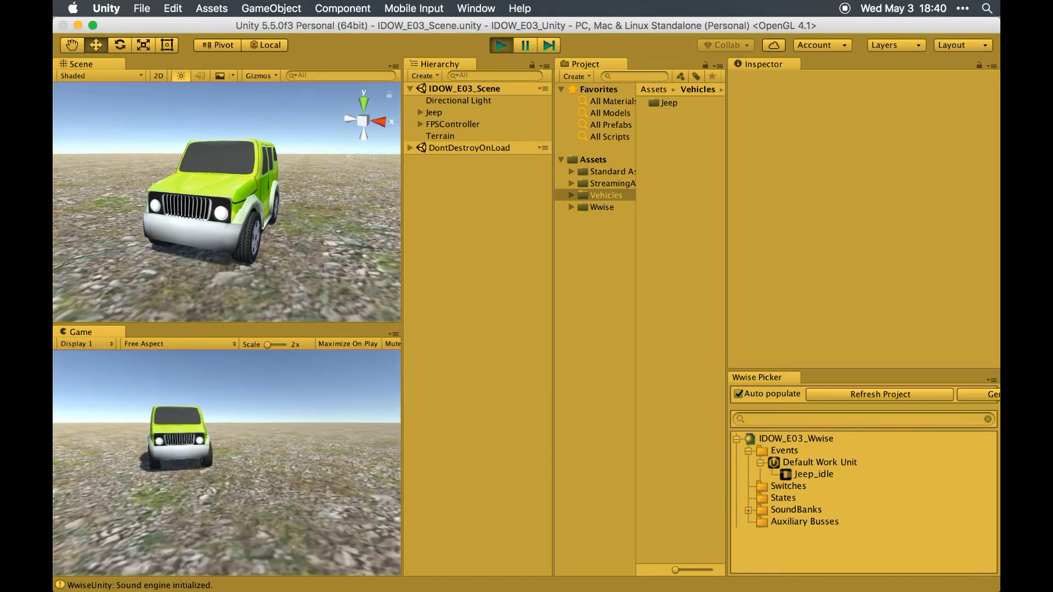
pyautogui.press('super+p')
# - Return to Wwise, open the Azimuth game parameter and examine its built-in parameter binding options
pyautogui.press('super+Tab')
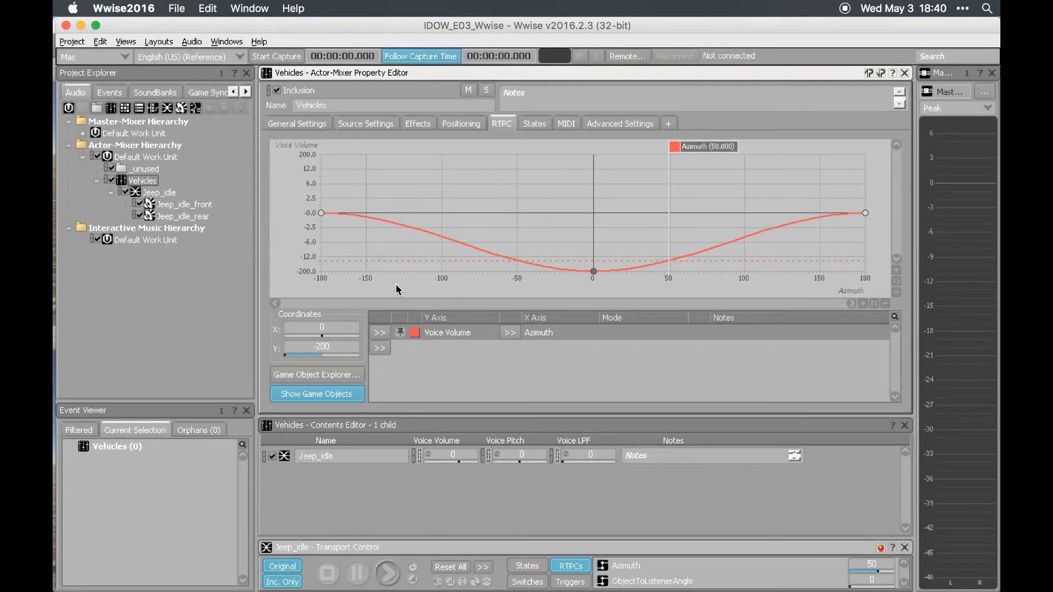
pyautogui.click(203, 92)
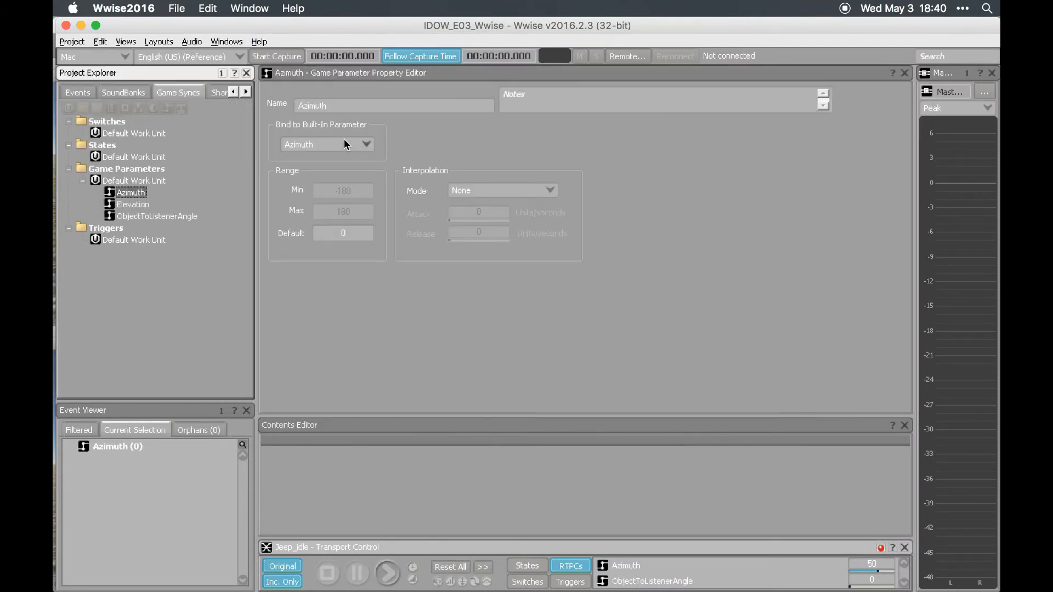
pyautogui.click(345, 145)
pyautogui.click(553, 150)
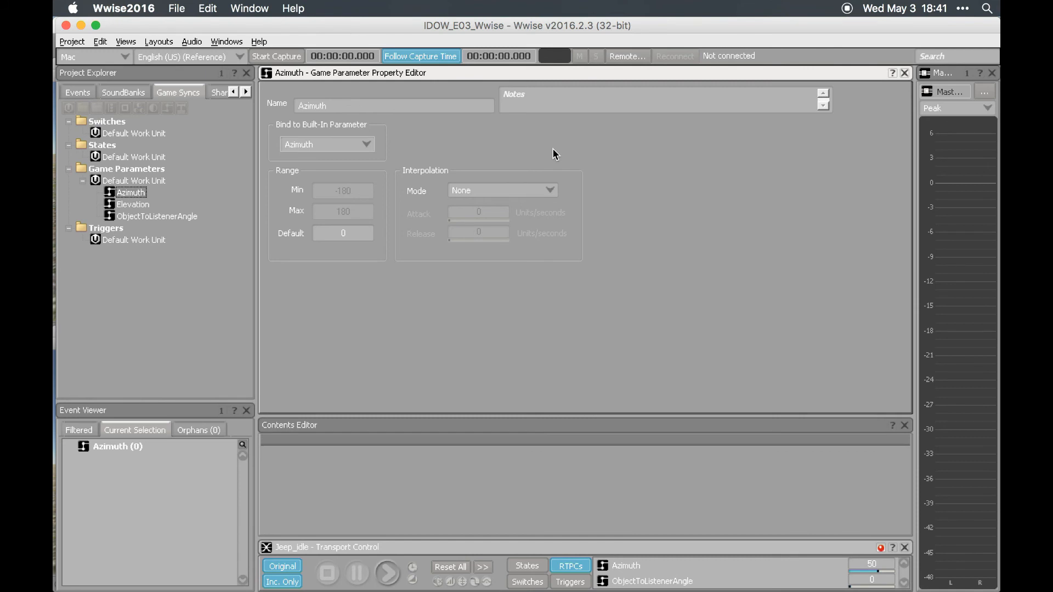